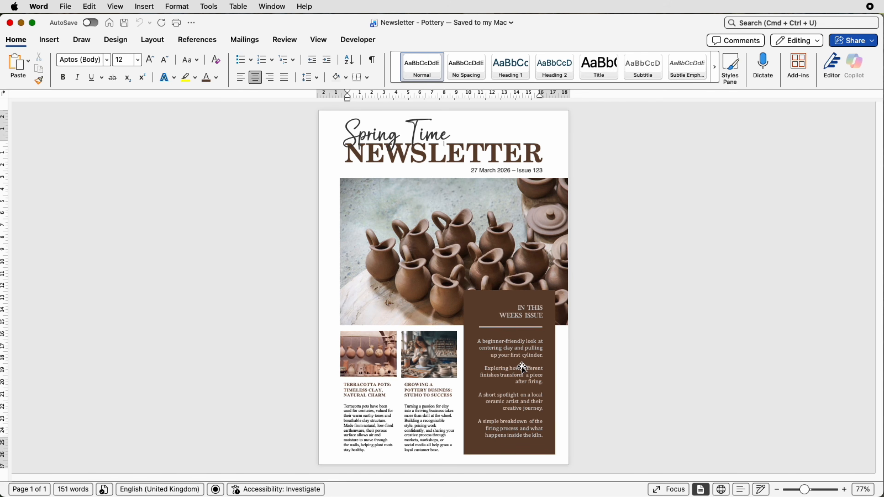
Step: Create a blank document and insert the pictures portugal-4409658_1280.jpg, ai-generated-8568337_1280.jpg and nizwa-3236202_1280.jpg from the Desktop
key(super+n)
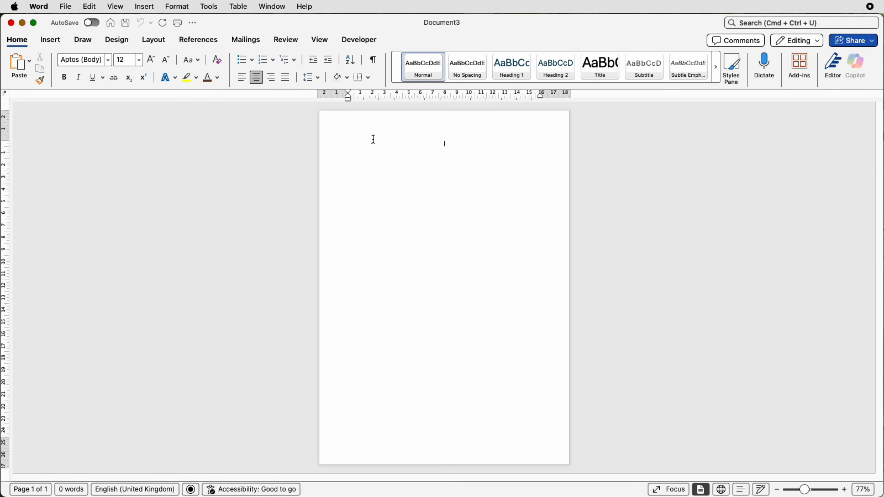
click(52, 40)
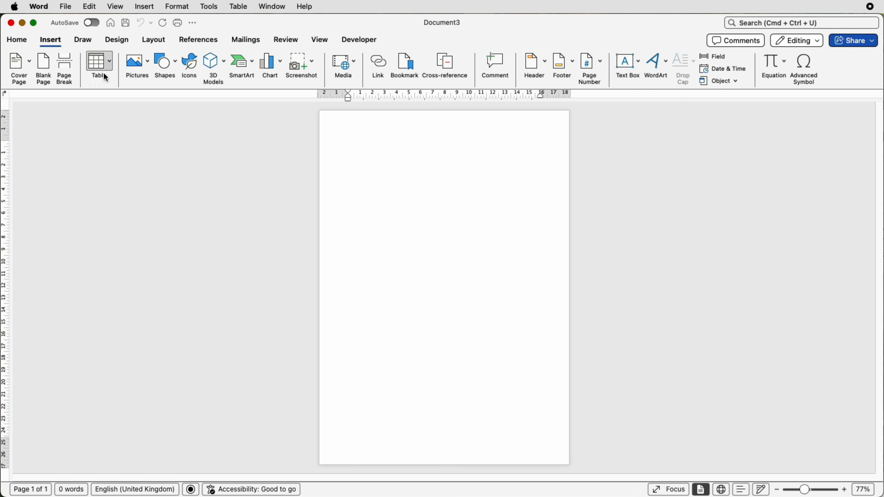
click(147, 66)
click(153, 93)
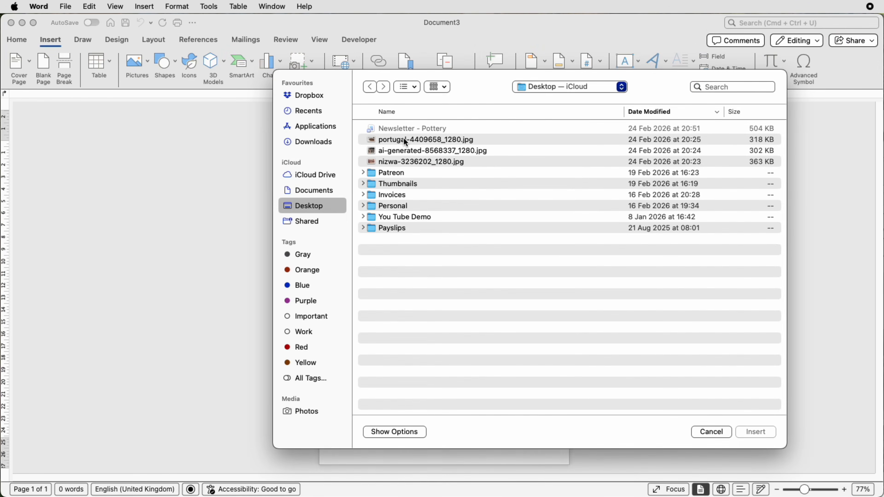
click(404, 142)
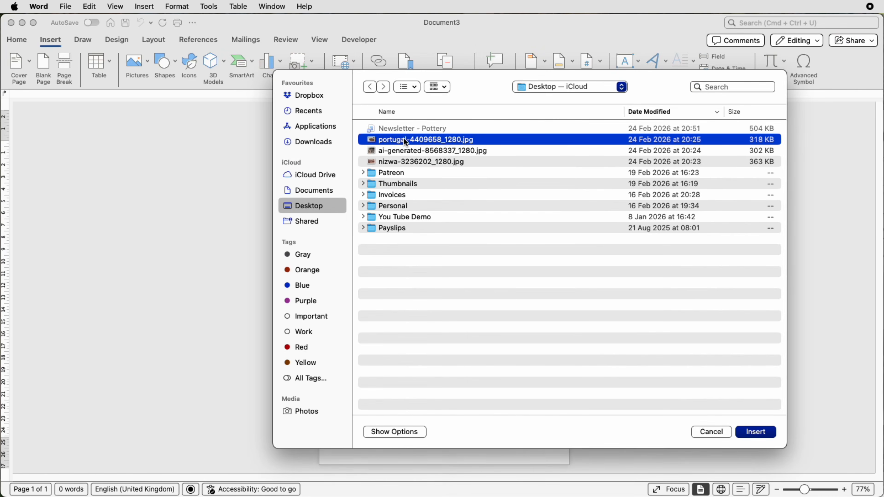
shift+click(408, 152)
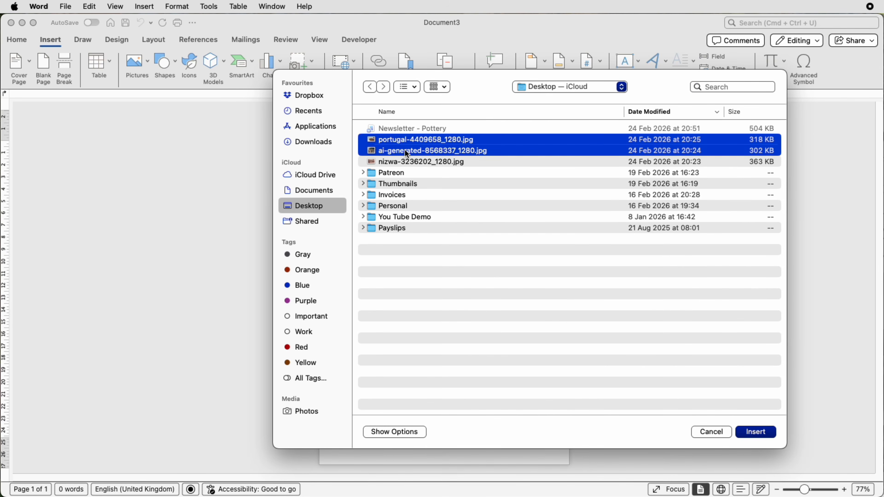
shift+click(409, 163)
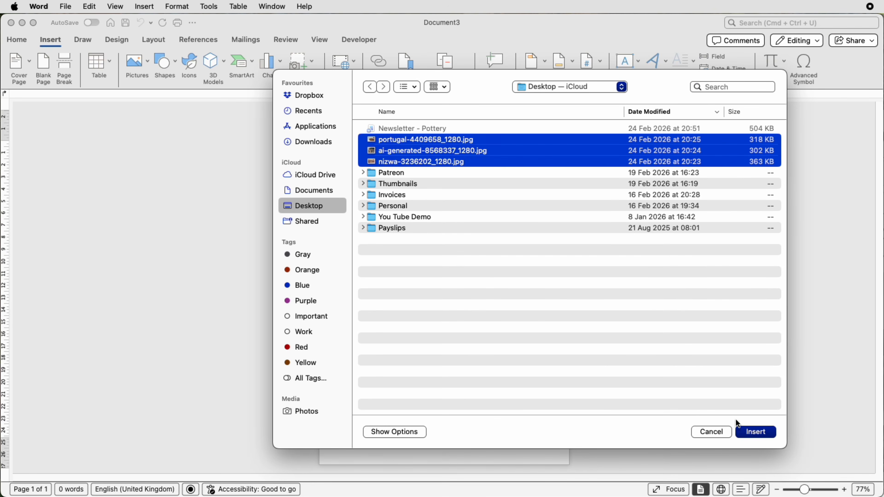
click(753, 433)
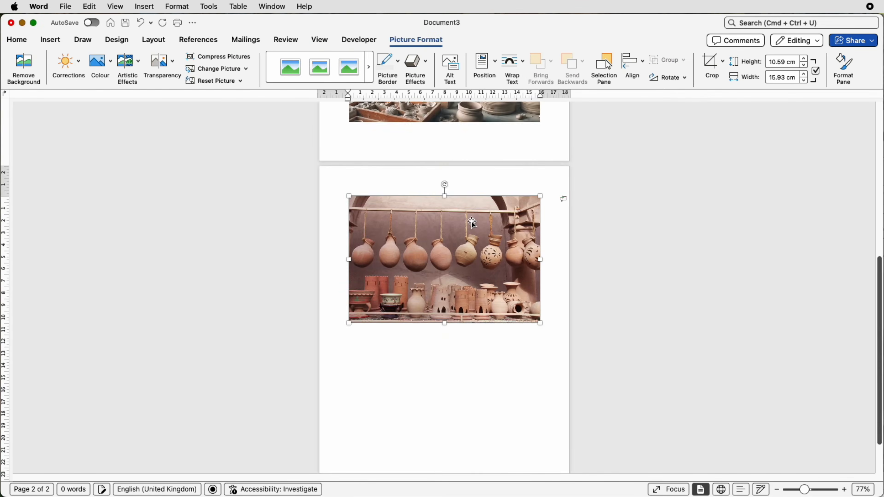
Step: Set text wrapping to In Front of Text for all three pictures, scaling the potter picture to about 12.3 by 14.7 cm
scroll(453, 209, up, 10)
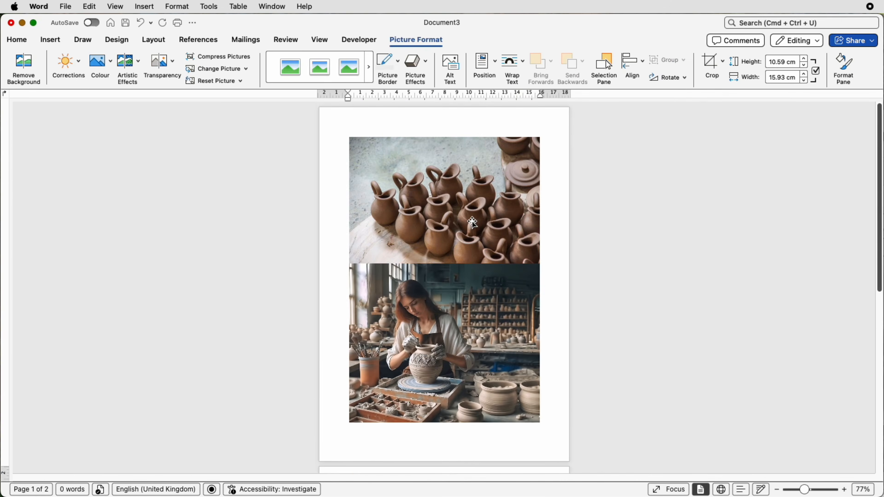
click(445, 198)
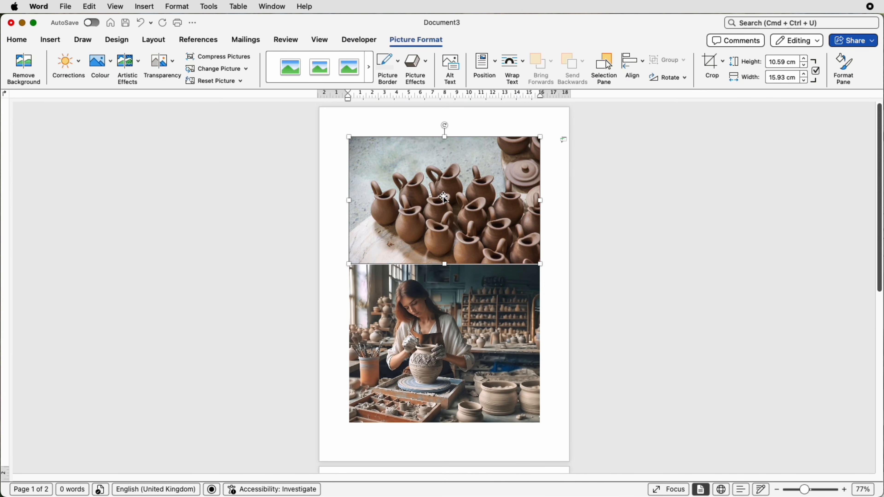
click(524, 74)
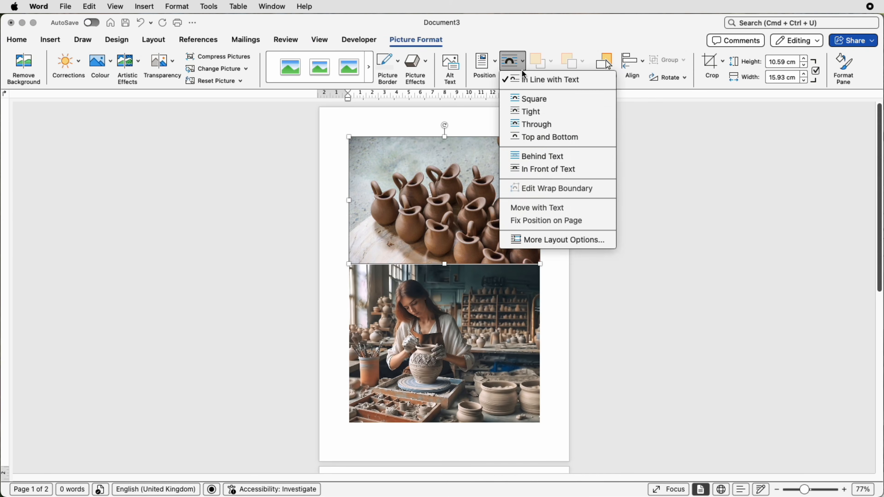
click(545, 170)
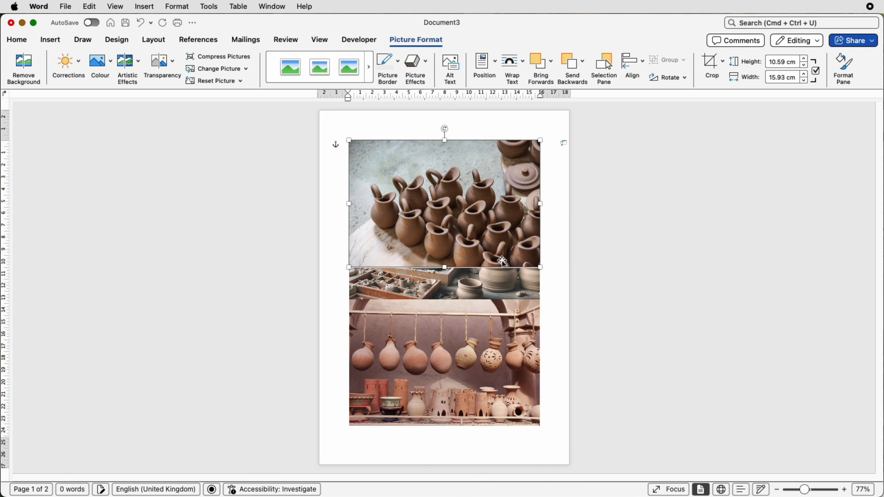
click(521, 72)
click(546, 170)
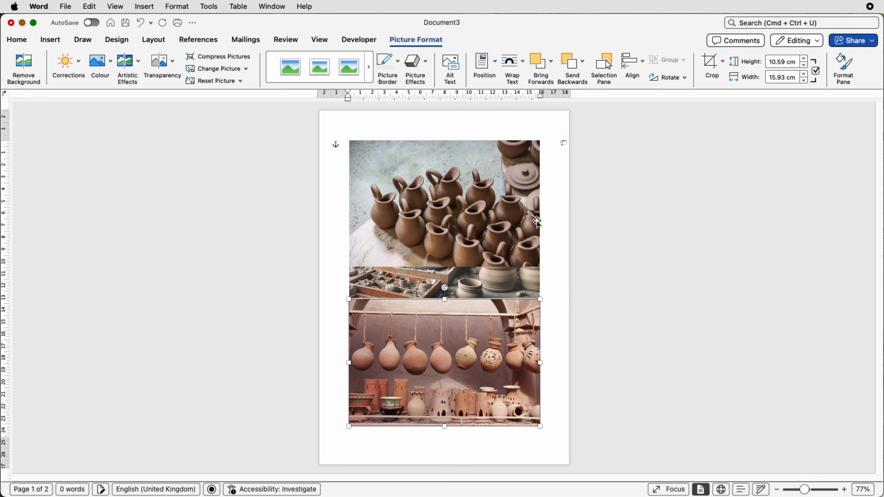
click(526, 294)
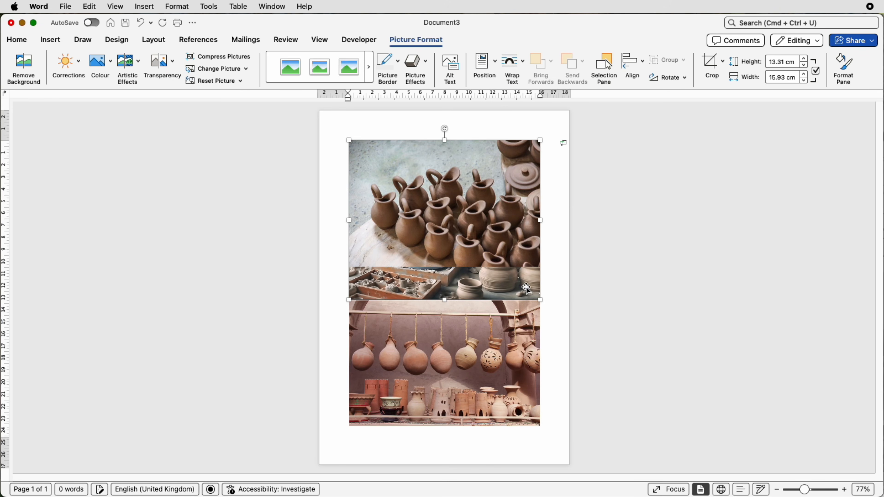
drag(540, 141, 522, 162)
click(524, 76)
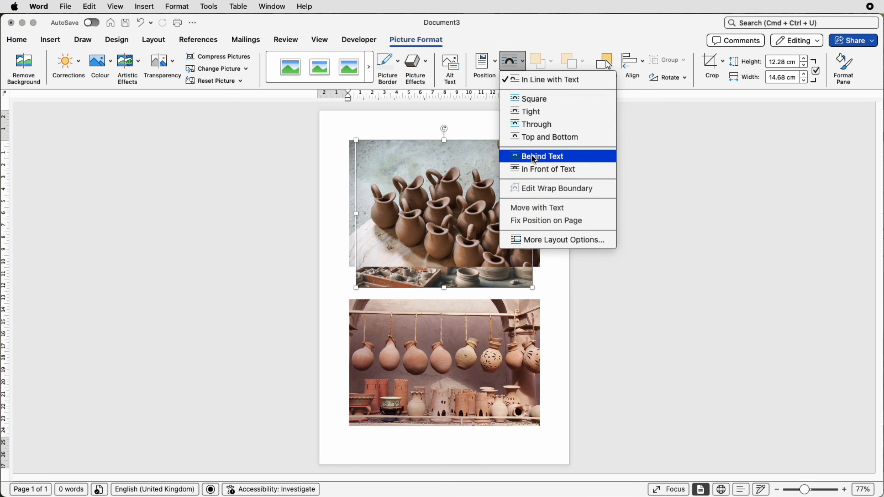
click(533, 171)
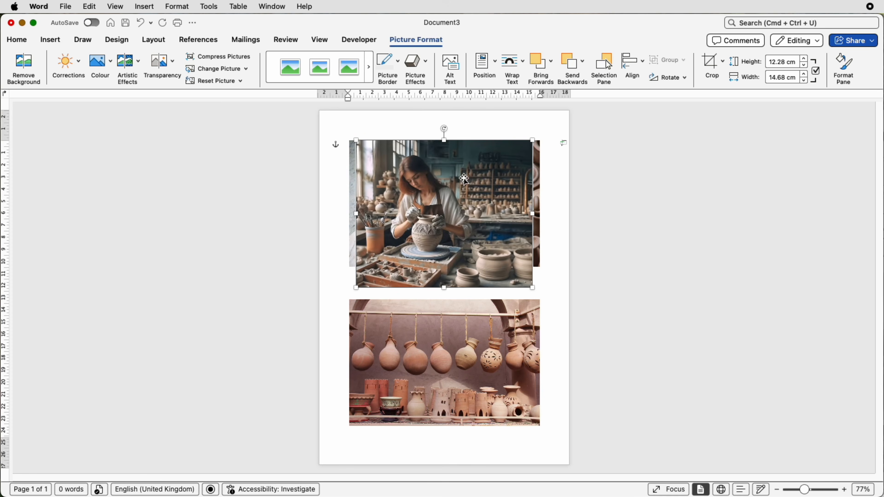
Step: Shrink the hanging-pots picture to about 2.2 by 3.3 cm and the potter picture slightly larger, placing them side by side low on the page
drag(533, 141, 427, 229)
click(538, 329)
drag(540, 300, 370, 436)
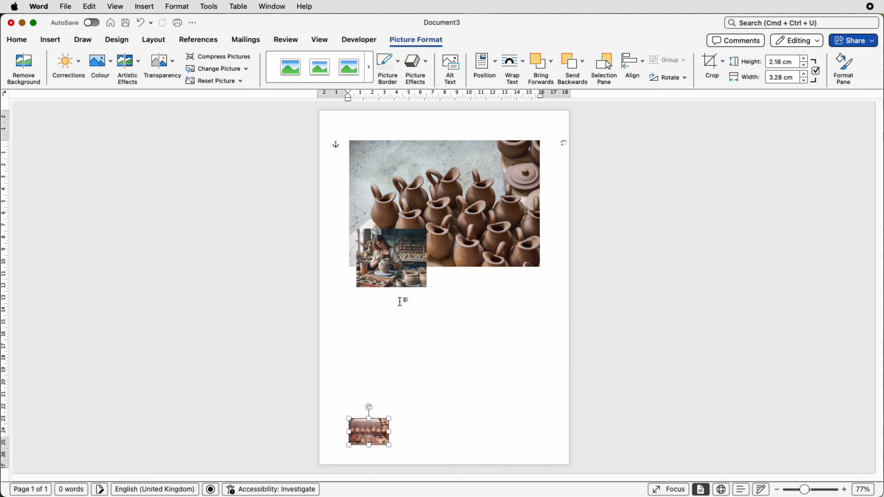
drag(399, 275, 447, 432)
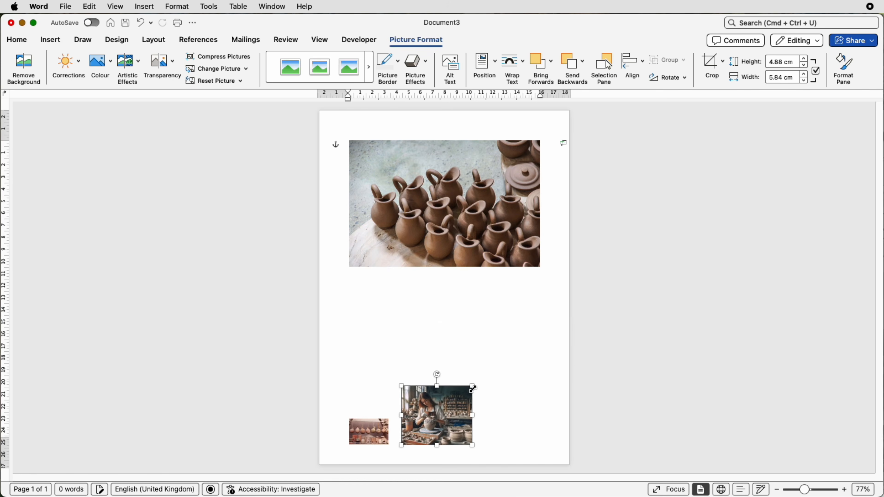
drag(476, 386, 448, 408)
Step: Enlarge the jugs picture to about 12.8 by 19.2 cm so it reaches the right page edge, and move it slightly down
click(486, 195)
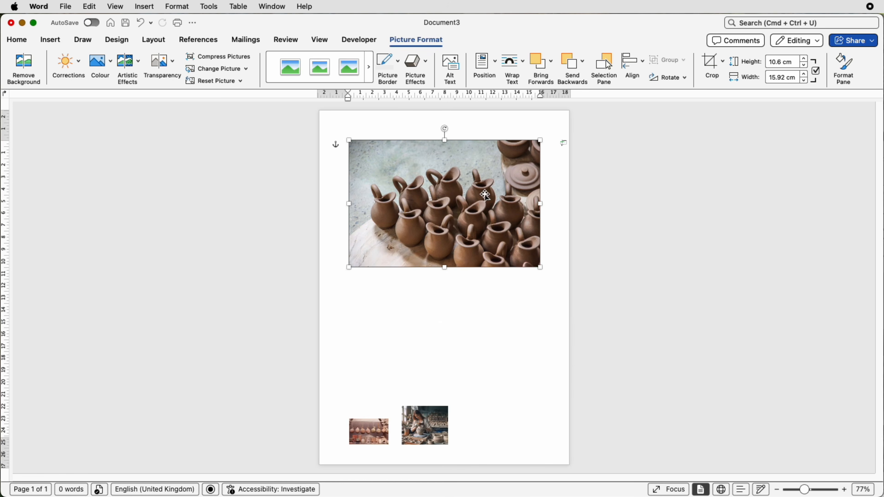
drag(541, 268, 558, 289)
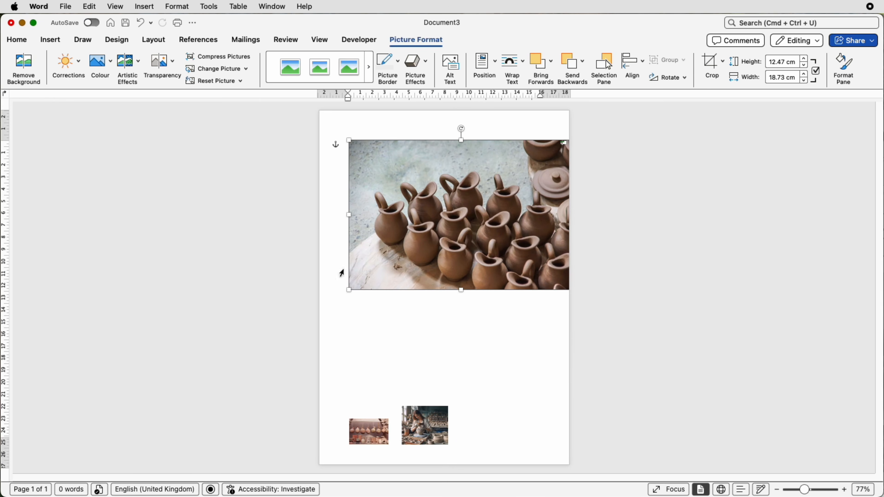
drag(349, 291, 344, 294)
drag(424, 232, 430, 245)
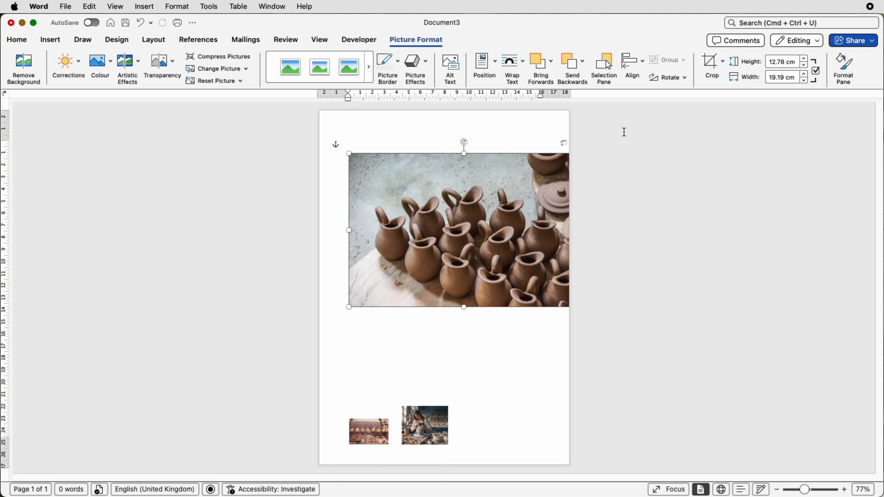
Step: Crop the bottom of the jugs picture to a height of about 11.4 cm
click(712, 73)
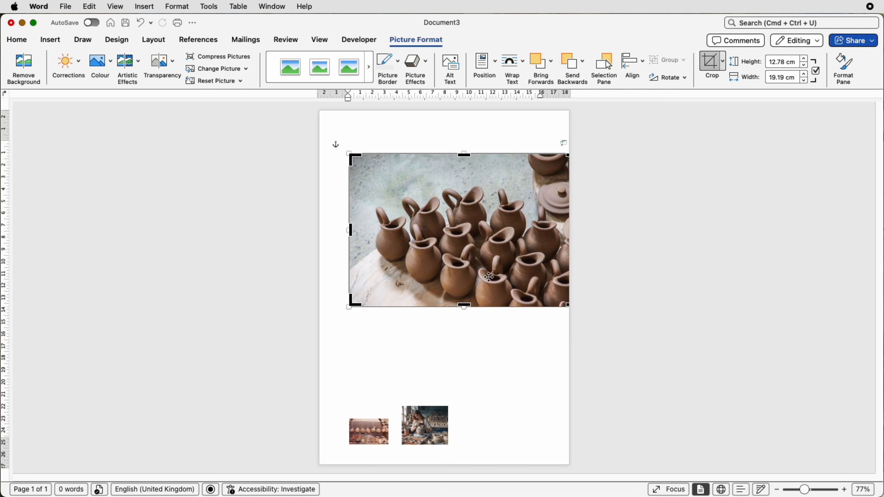
drag(467, 306, 473, 288)
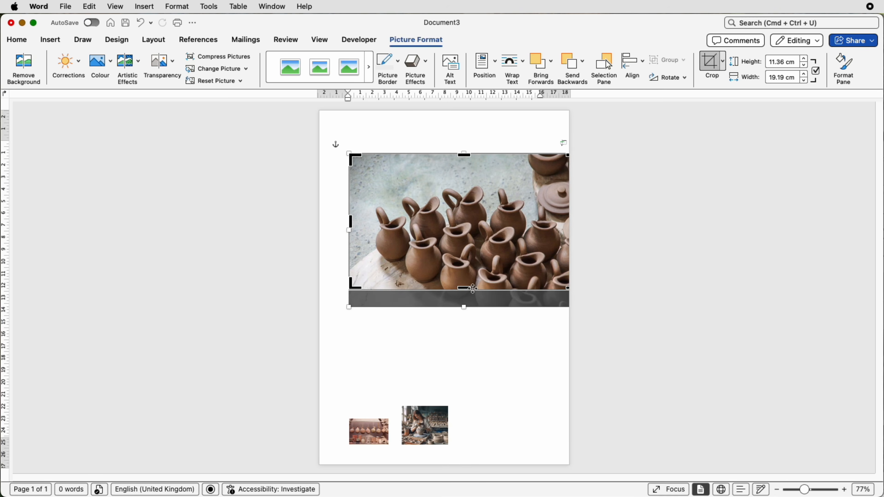
key(Escape)
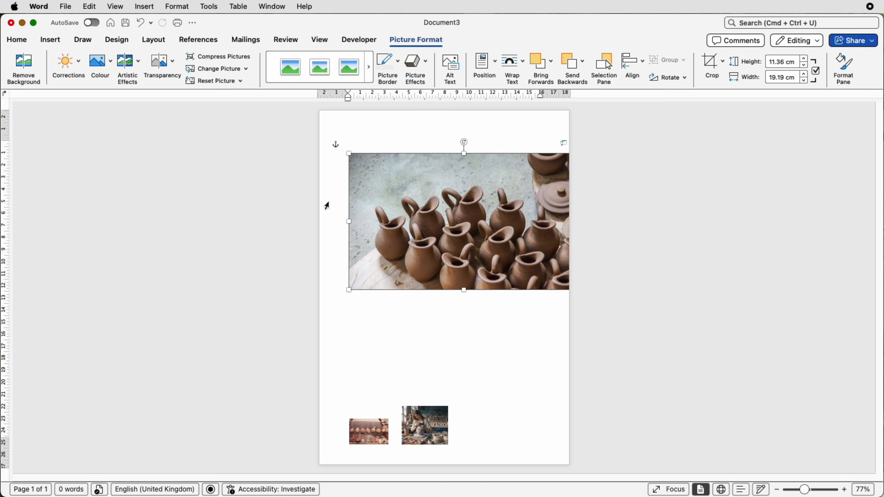
key(Escape)
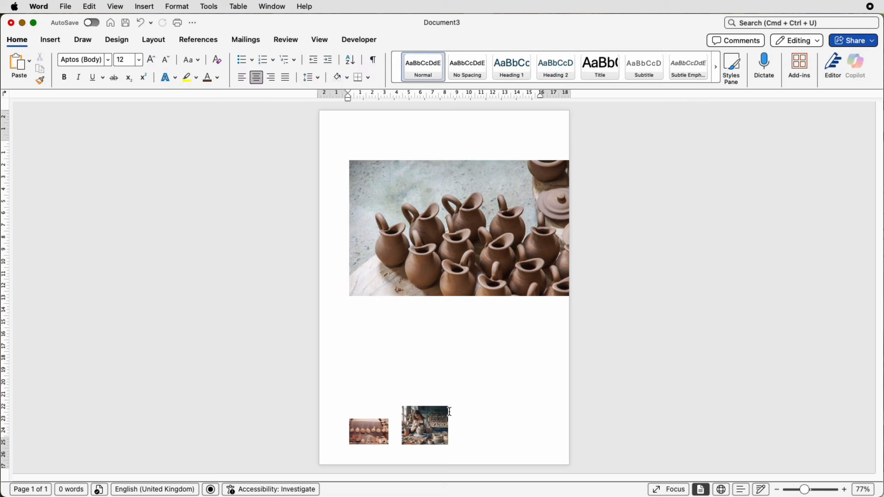
Step: Move both small pictures up below the jugs picture, left-align the hanging-pots picture with it and enlarge that picture to about 4.03 by 6.05 cm
drag(439, 422, 456, 331)
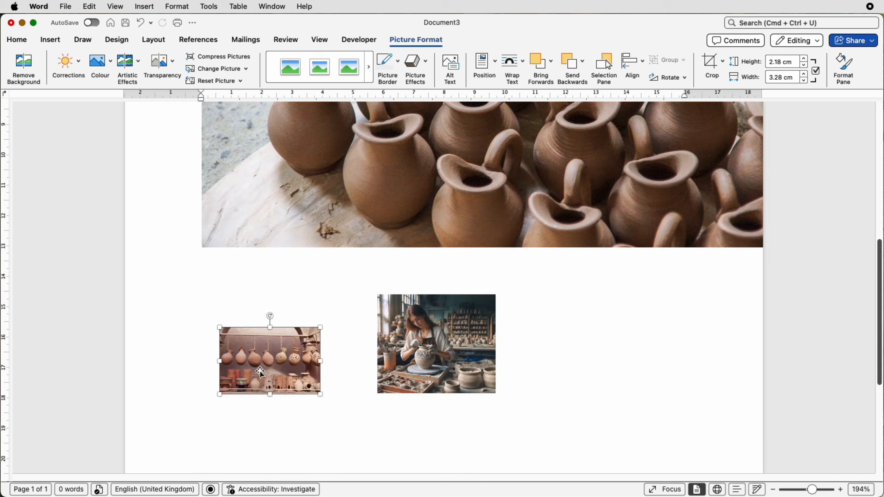
drag(262, 370, 248, 303)
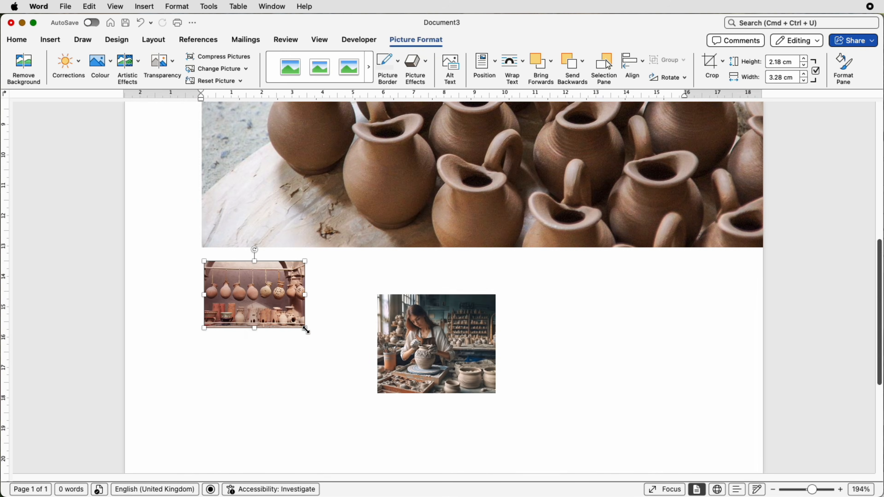
drag(305, 329, 389, 384)
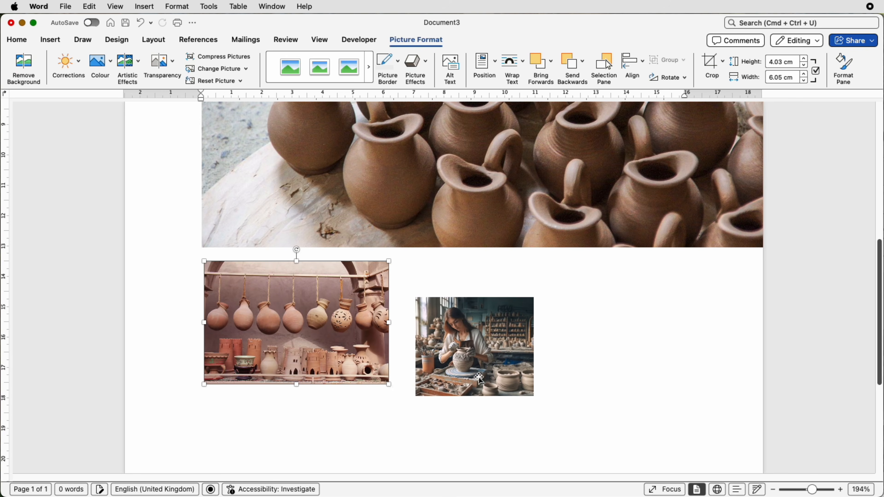
Step: Place the potter picture beside the hanging-pots picture with tops aligned and enlarge it to about 4.03 by 4.82 cm
drag(480, 378, 465, 342)
drag(521, 360, 549, 385)
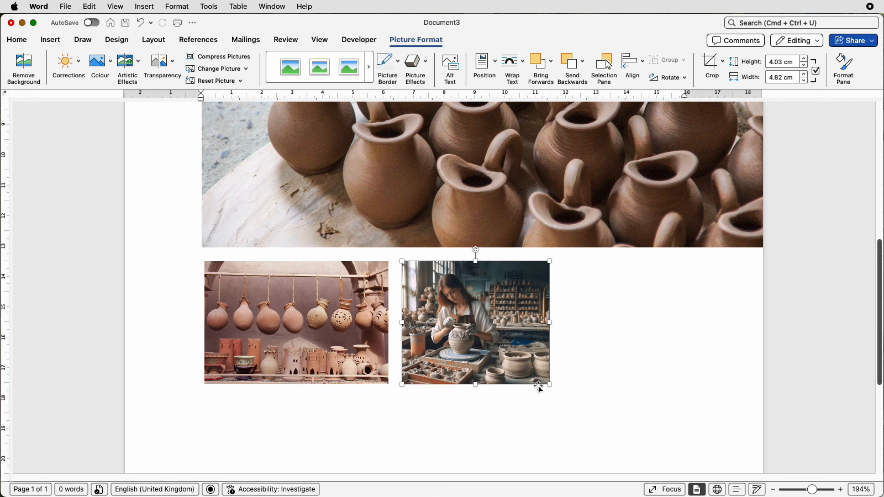
drag(549, 384, 549, 385)
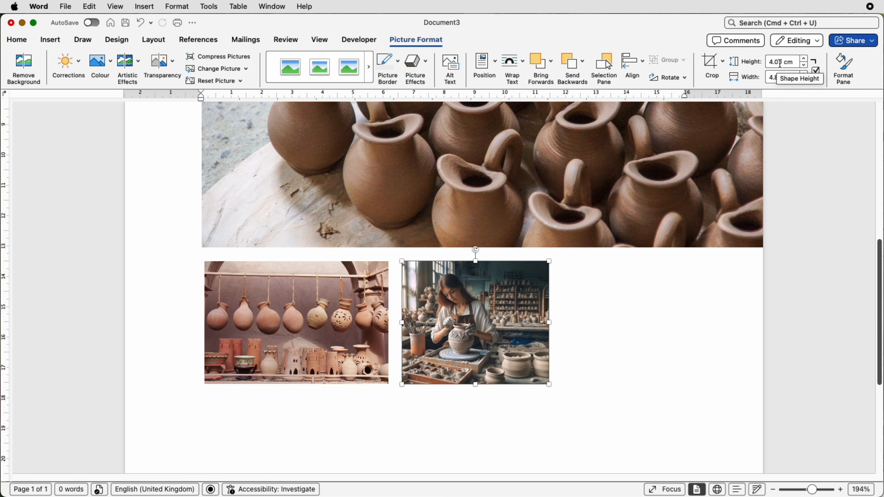
Step: Compare the two small pictures' sizes and crop the right side of the hanging-pots picture to about 4.84 cm wide
click(325, 299)
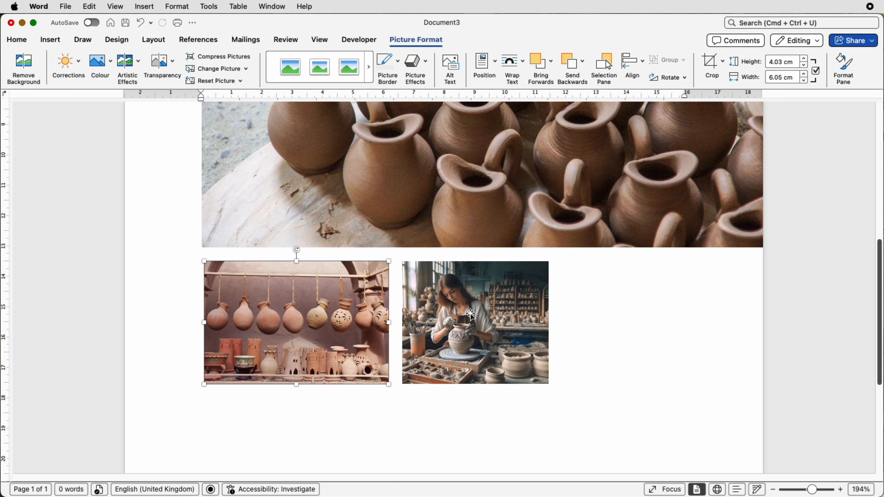
click(456, 316)
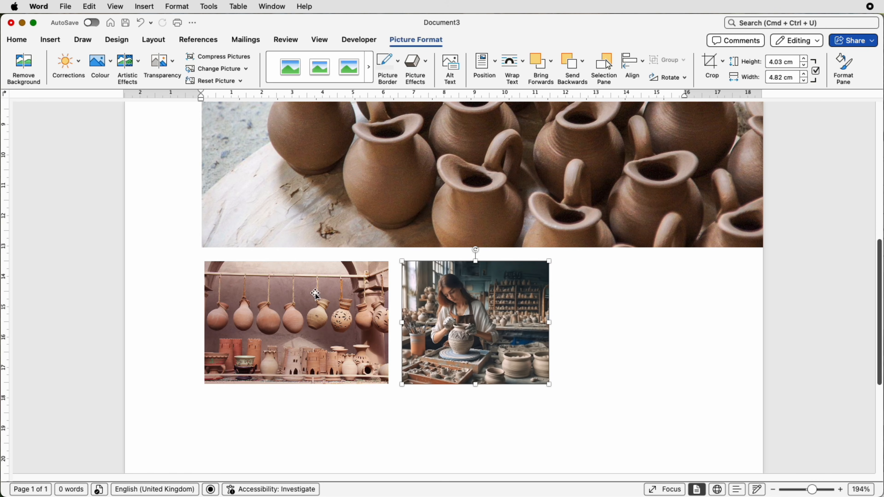
click(313, 306)
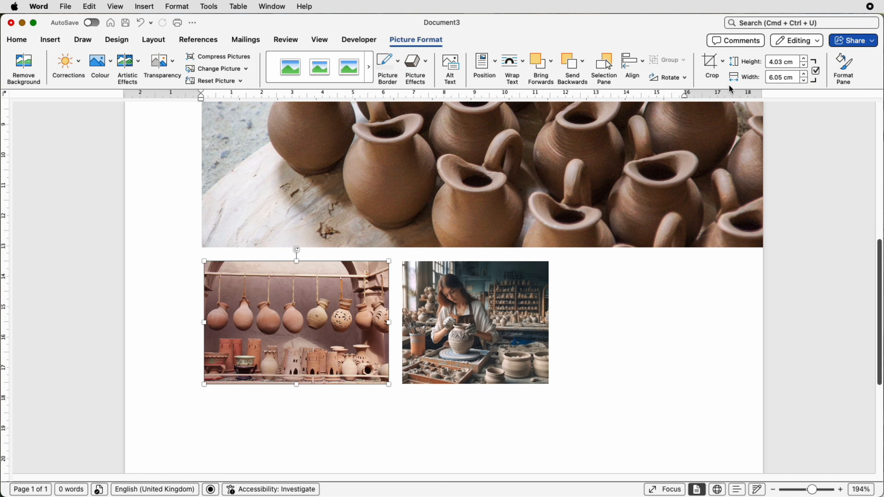
click(718, 67)
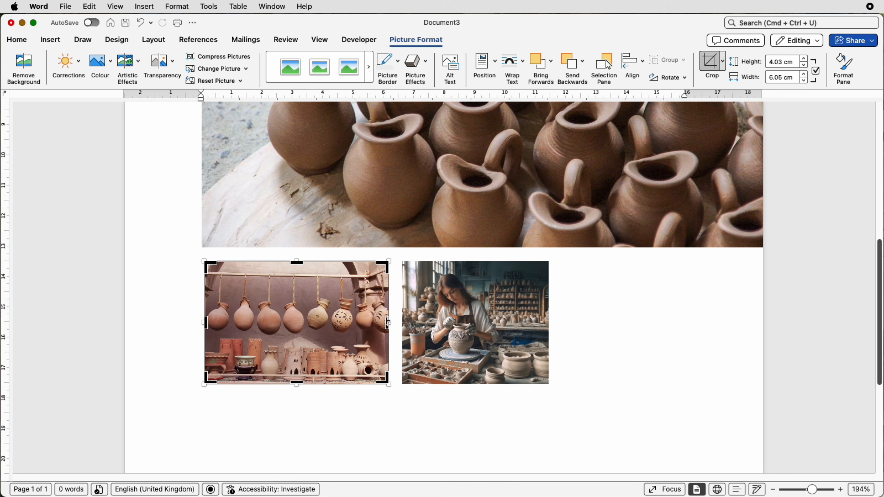
drag(388, 322, 352, 321)
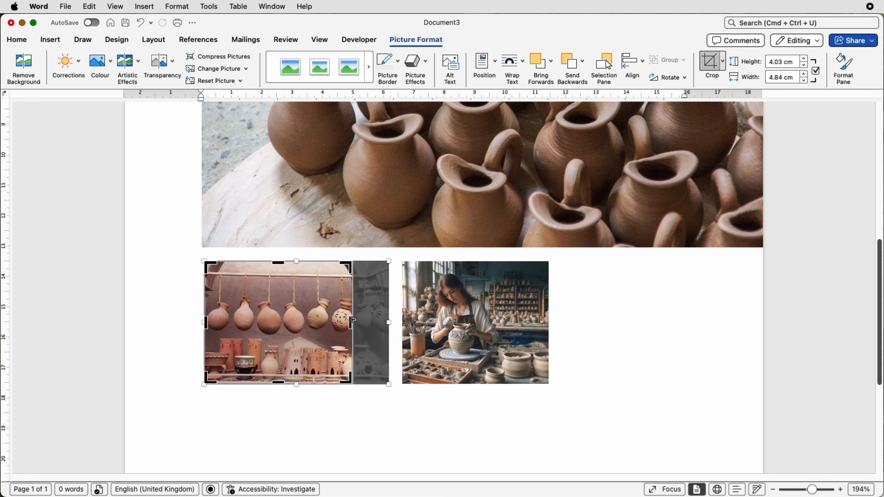
key(Escape)
click(453, 322)
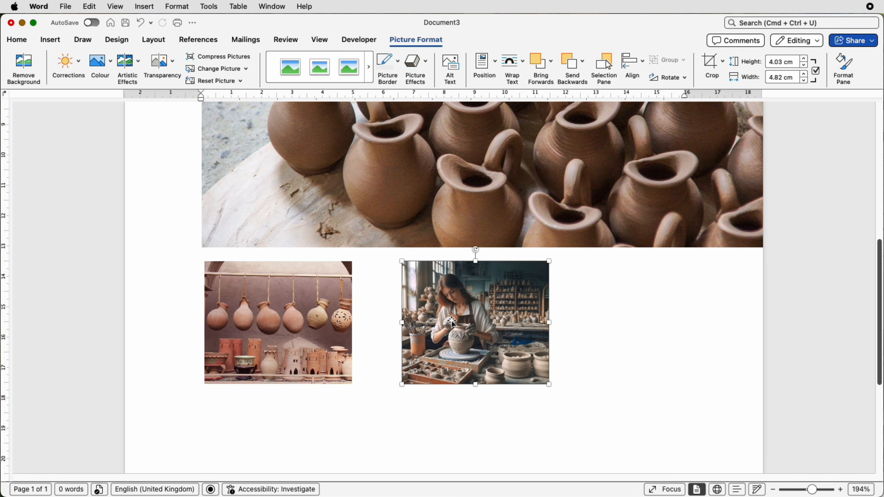
Step: Try to fine-tune the crop on the right side of the hanging-pots picture to match the potter picture's width
click(336, 324)
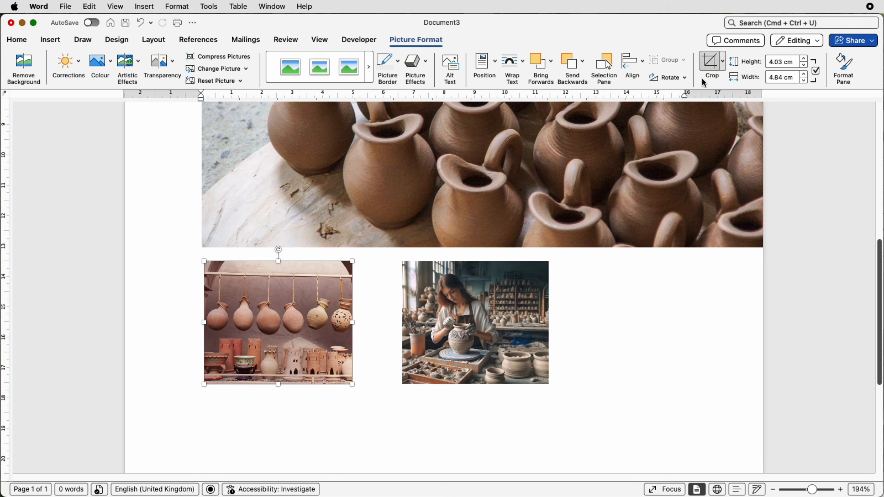
click(710, 68)
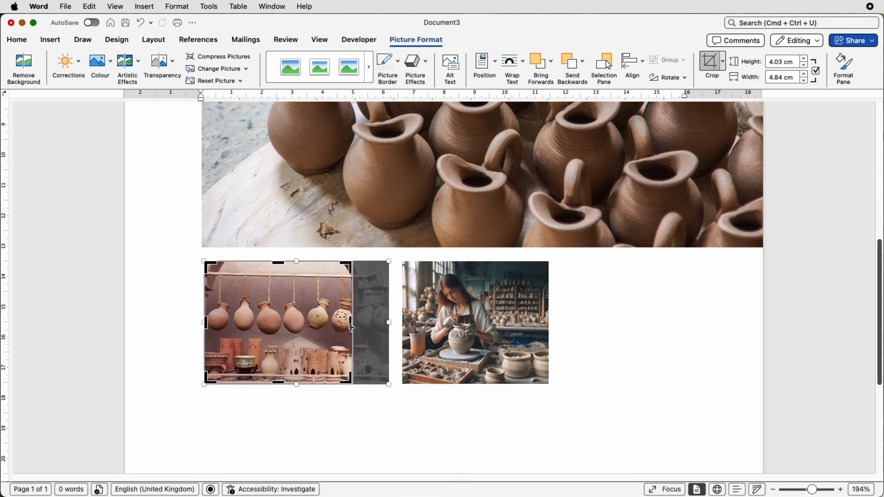
drag(350, 327, 351, 327)
key(Escape)
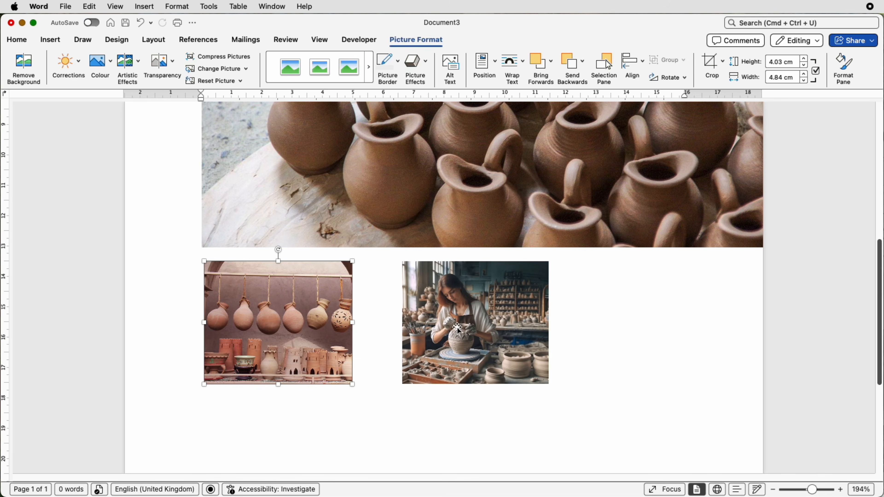
Step: Move the potter picture closer to the hanging-pots picture and left-align the hanging-pots picture with the jugs picture
drag(456, 327, 421, 326)
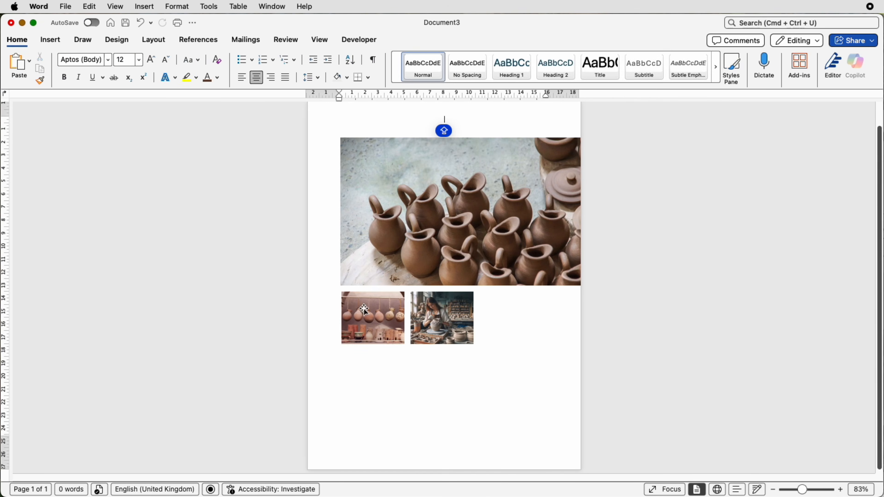
click(364, 310)
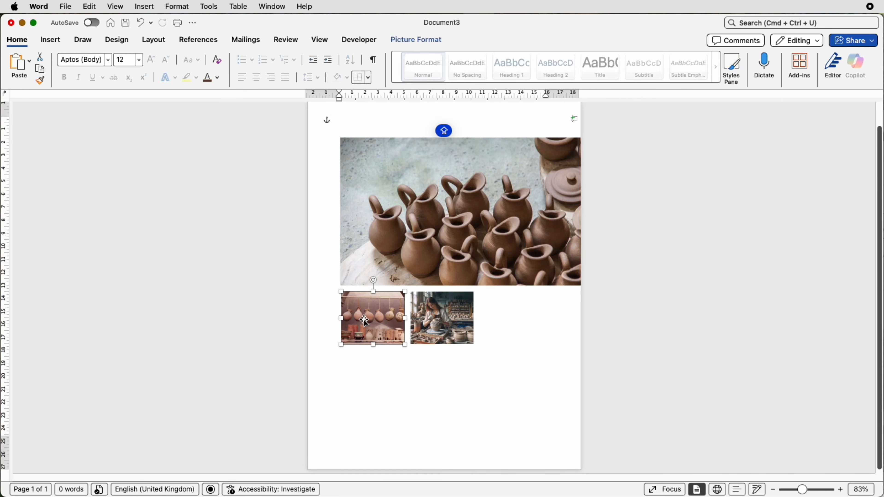
shift+click(368, 252)
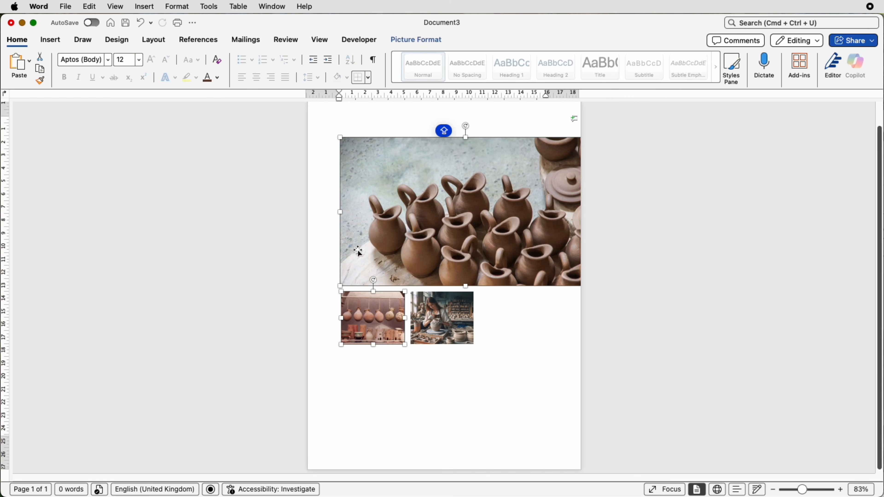
click(421, 40)
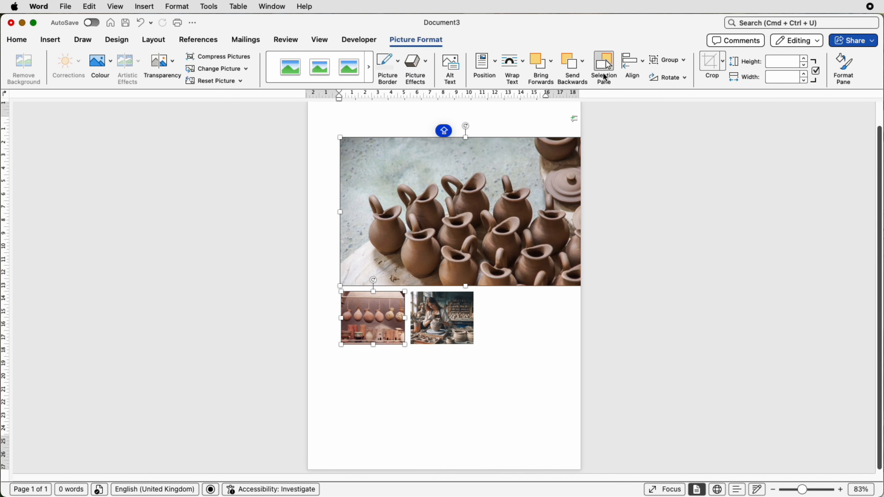
click(642, 72)
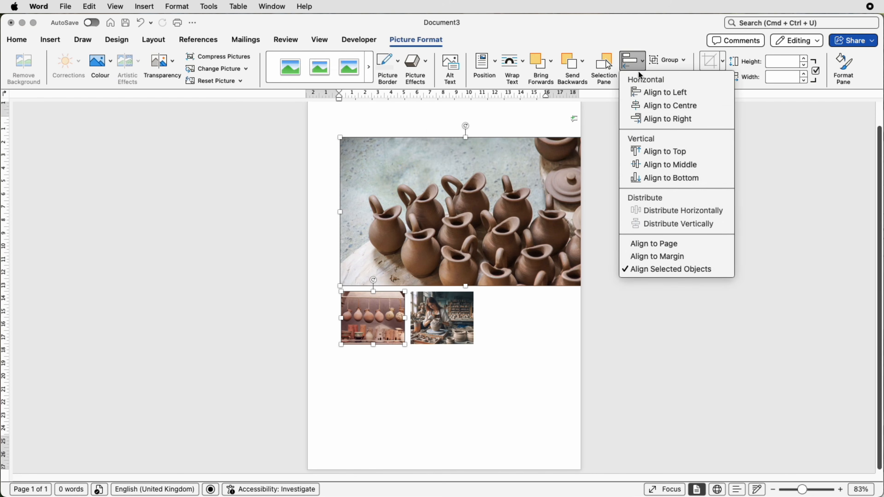
click(633, 94)
click(496, 326)
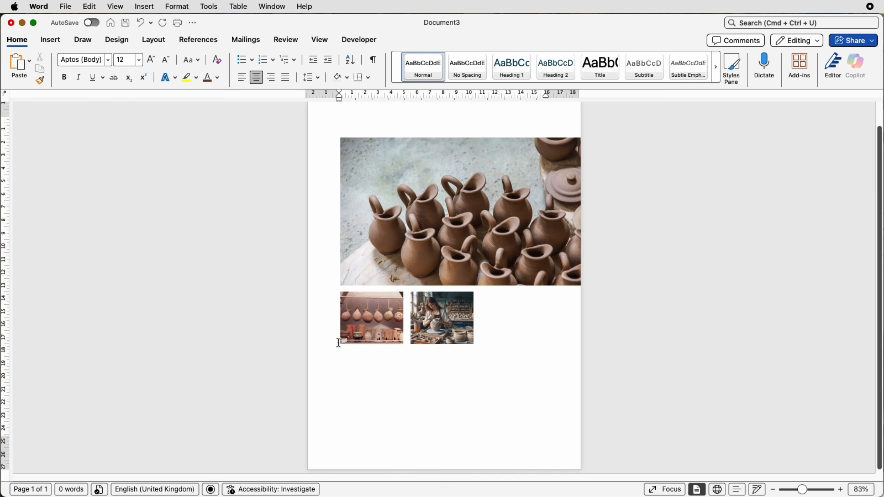
Step: Draw a text box about 2.03 cm high and 15.67 cm wide above the jugs picture and enter NEWSLETTER in it
scroll(355, 256, down, 1)
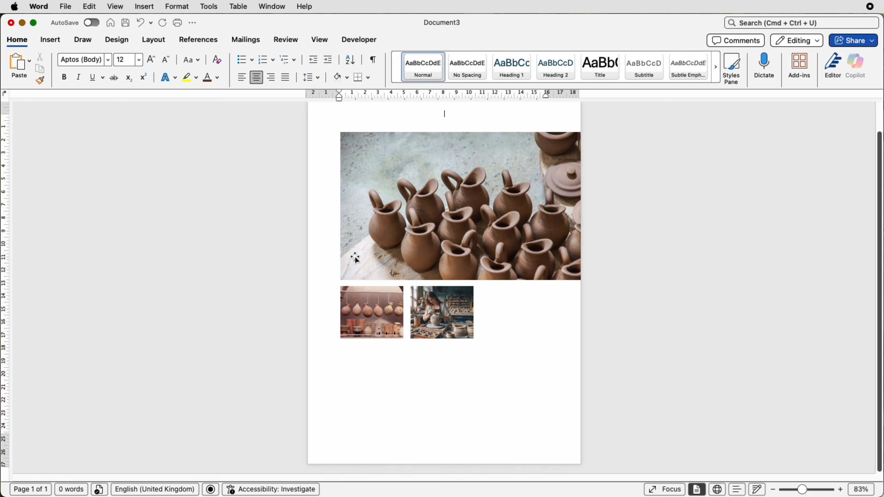
key(Caps_Lock)
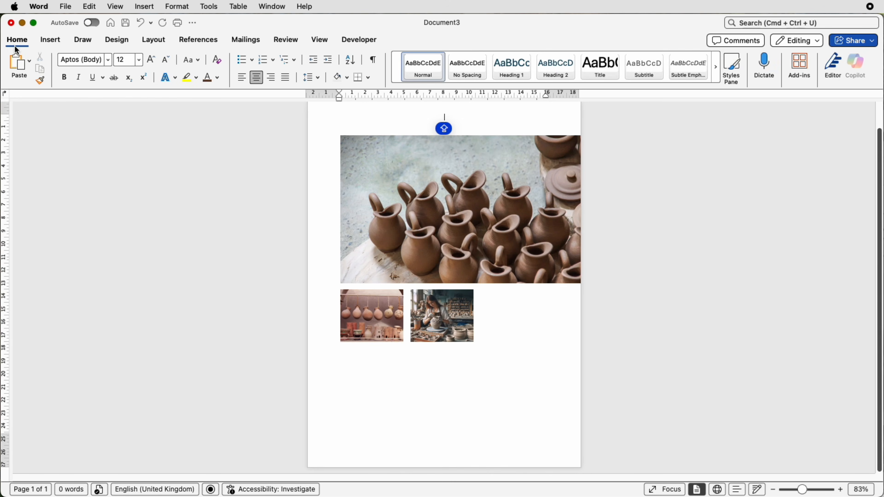
click(50, 42)
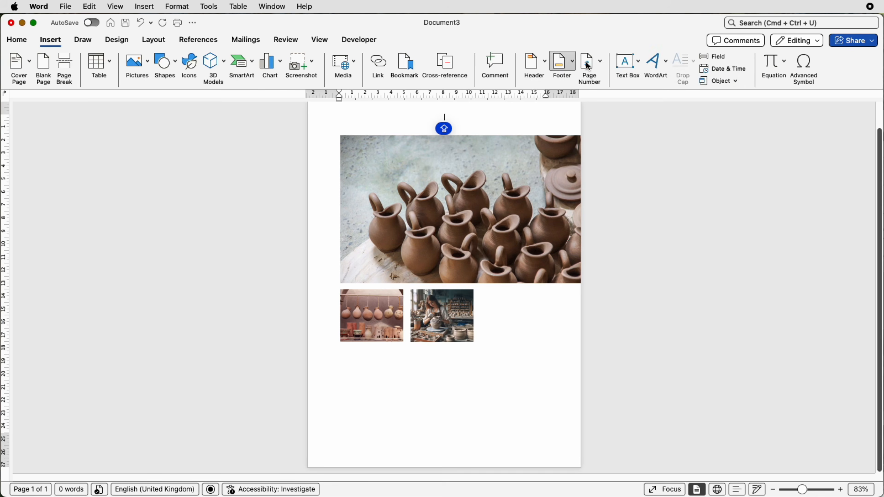
click(632, 66)
click(642, 80)
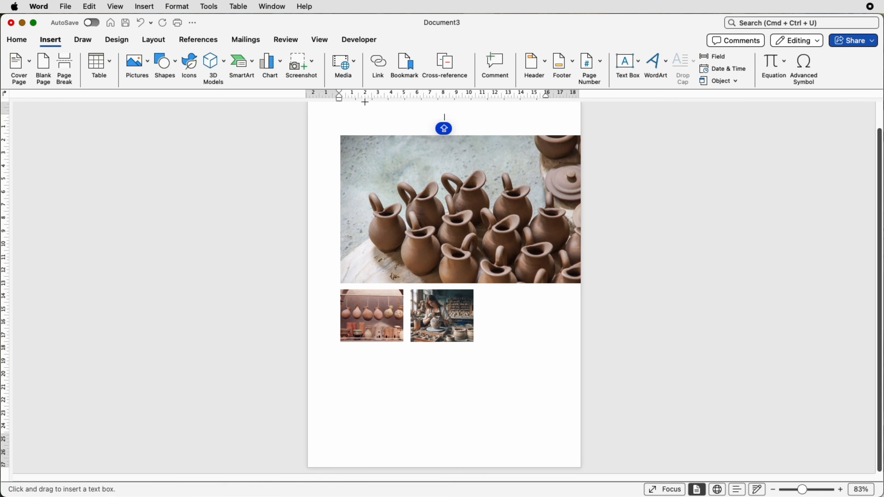
drag(352, 108, 557, 133)
click(813, 489)
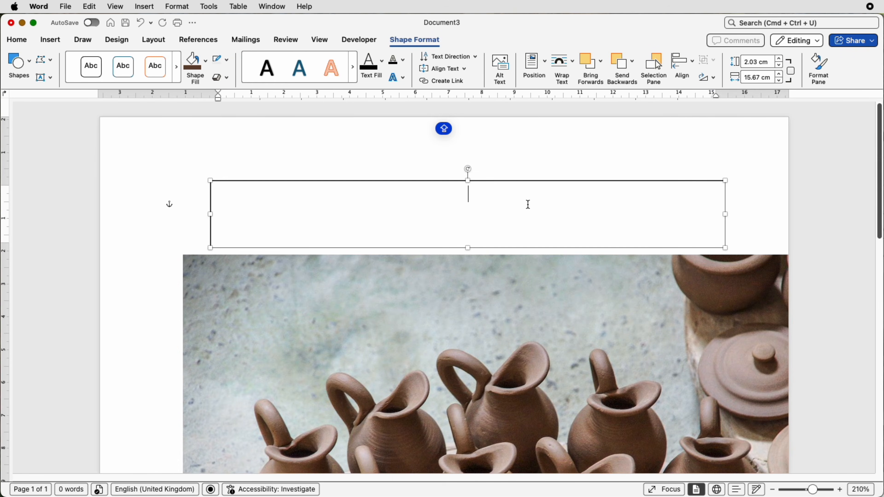
text(NEWSLETTER)
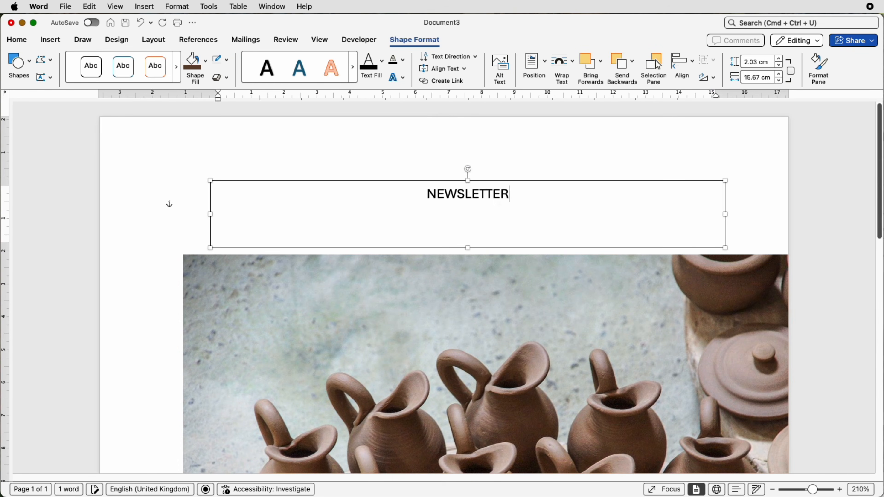
key(Caps_Lock)
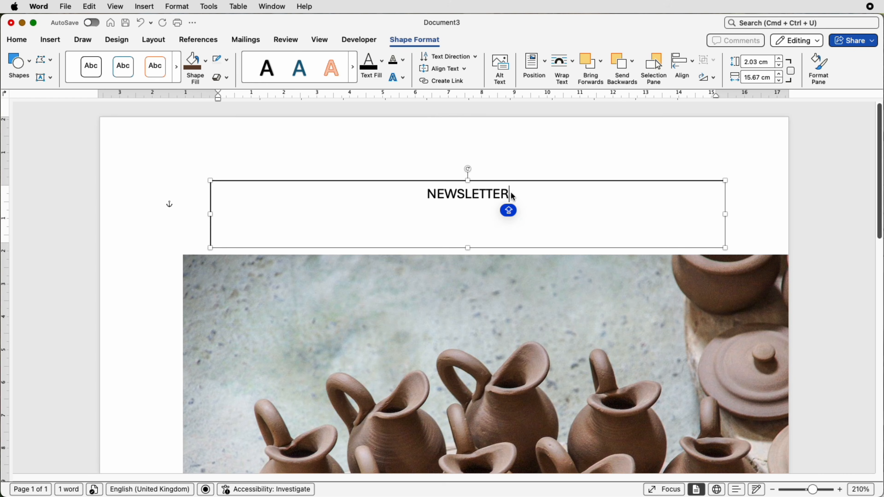
Step: Set the NEWSLETTER text in Century Schoolbook at size 61
drag(509, 194, 426, 194)
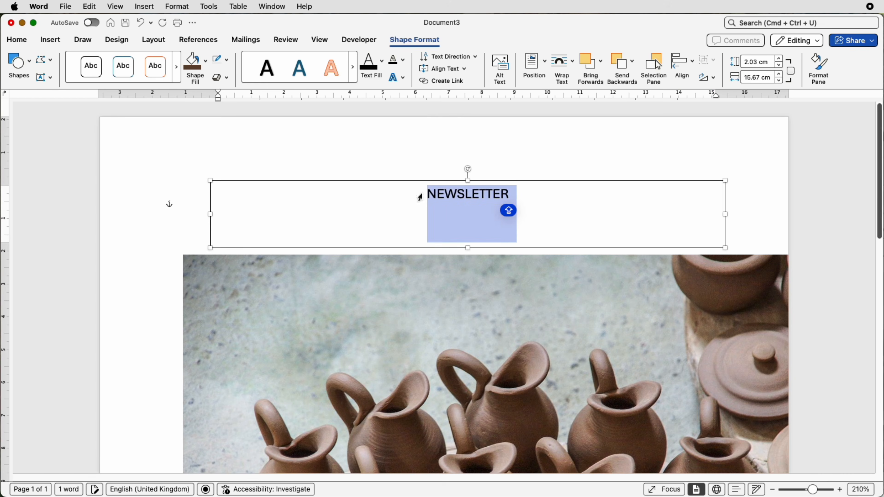
click(21, 45)
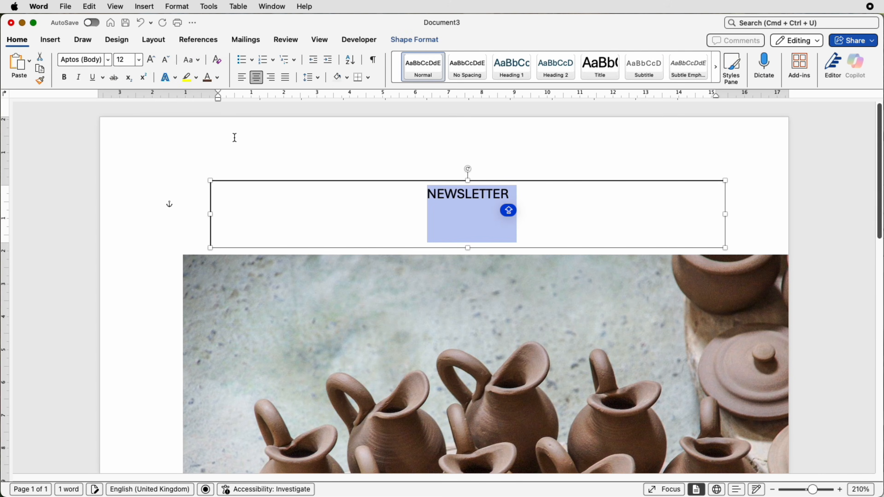
click(109, 60)
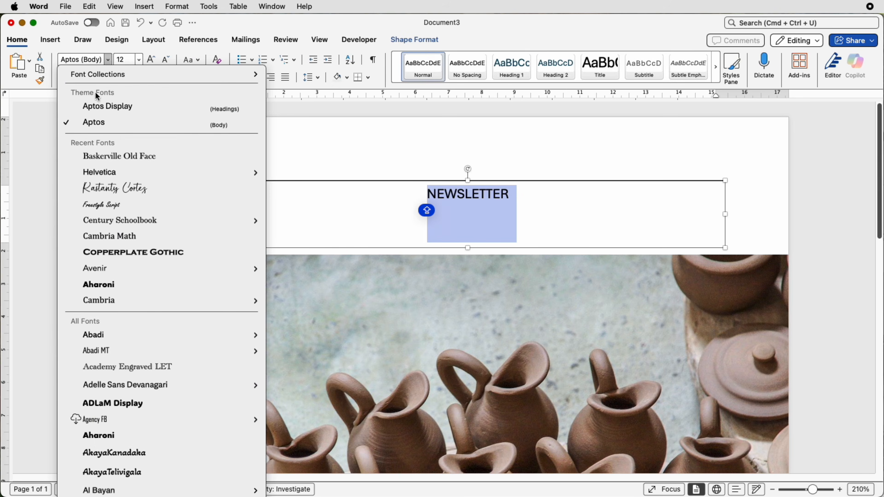
mouse_move(108, 223)
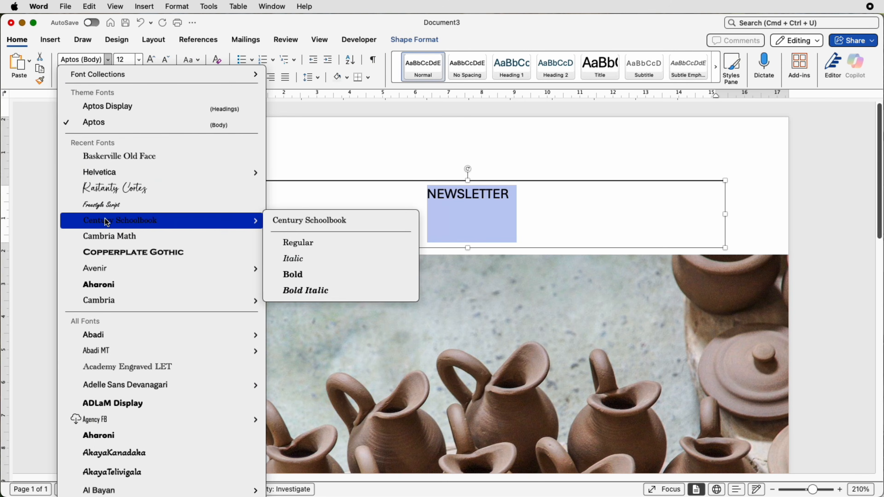
click(107, 222)
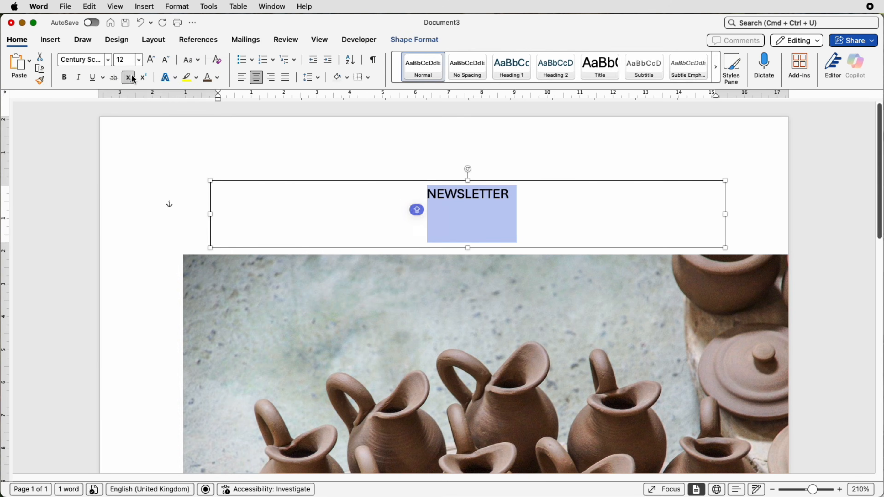
click(124, 61)
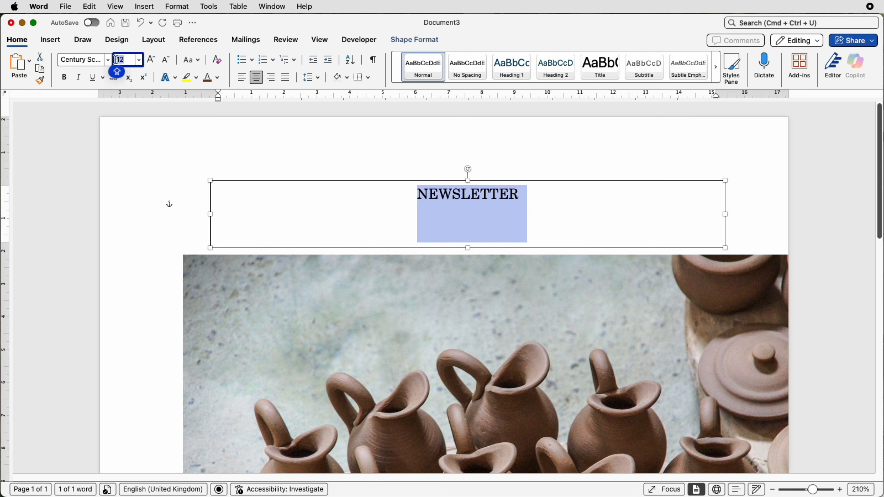
text(61)
key(Return)
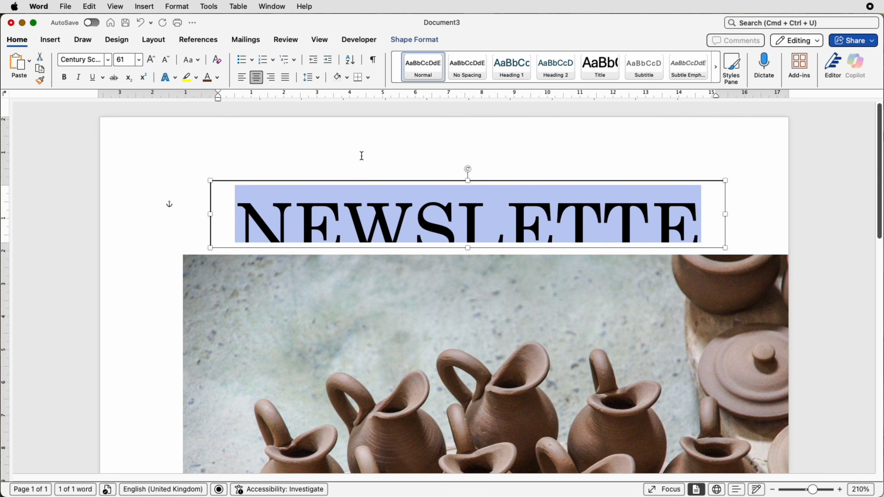
Step: Enlarge the title text box to about 2.87 by 16.51 cm, with its left edge in line with the jugs picture
drag(471, 250, 470, 277)
click(154, 208)
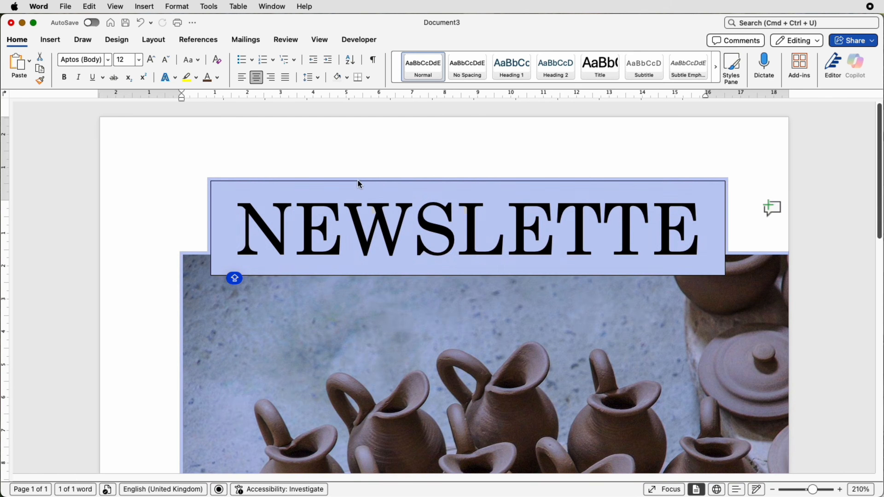
click(385, 152)
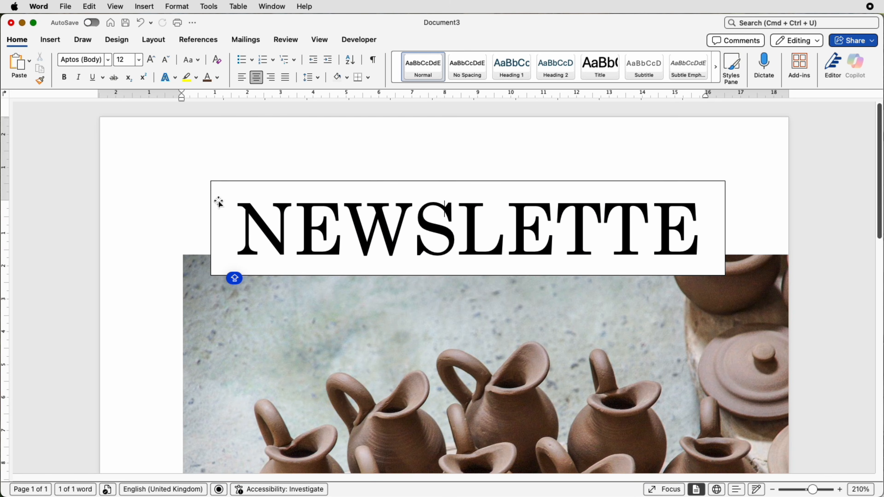
click(423, 230)
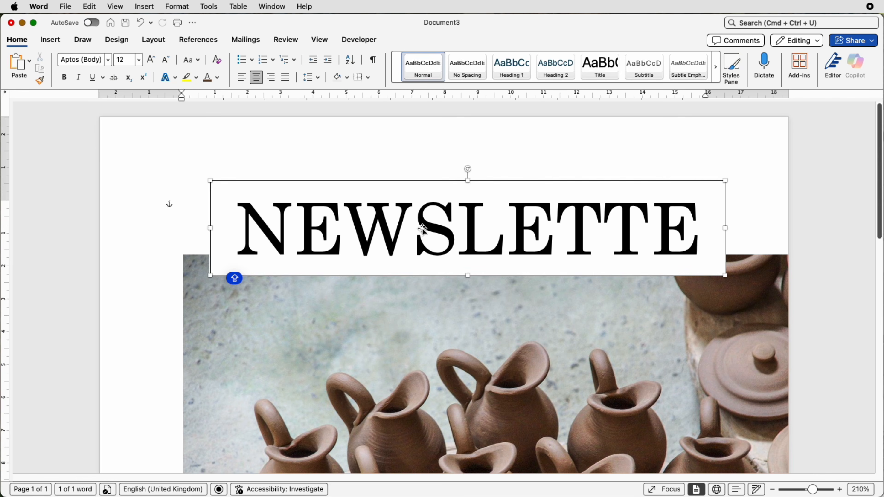
drag(210, 227, 183, 228)
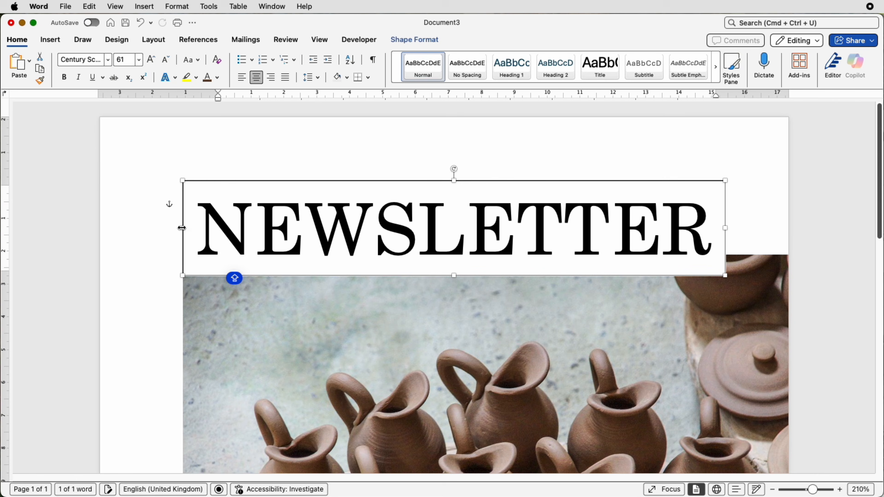
Step: Remove the outline and the fill from the NEWSLETTER text box
click(431, 41)
click(227, 61)
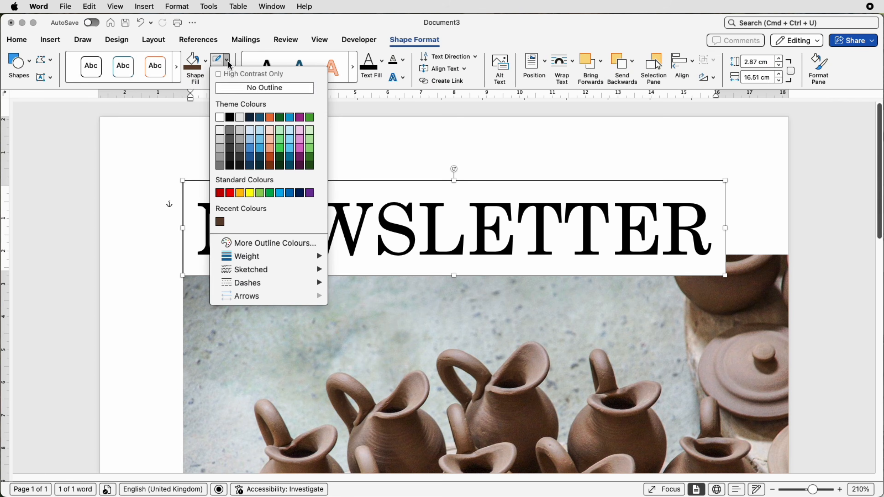
click(236, 87)
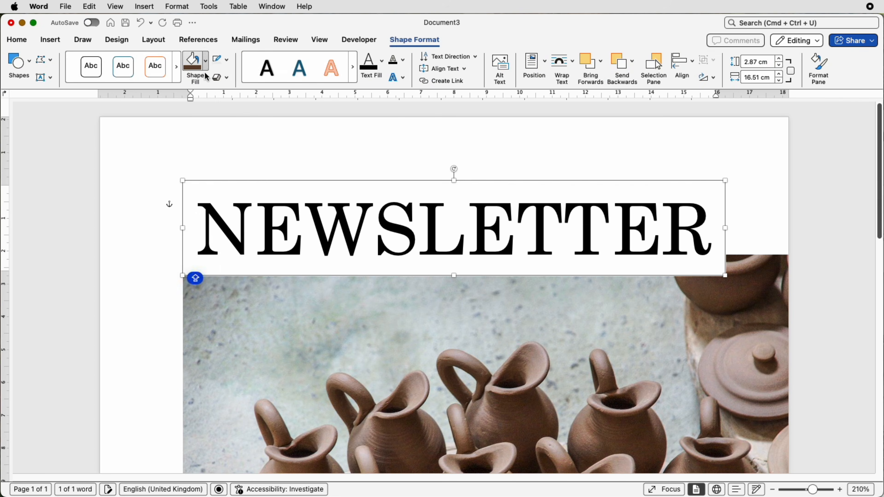
click(205, 61)
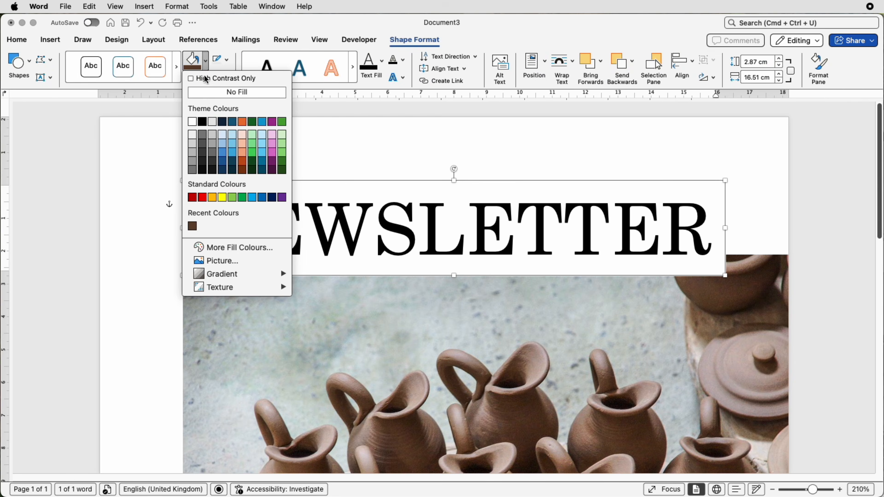
click(207, 95)
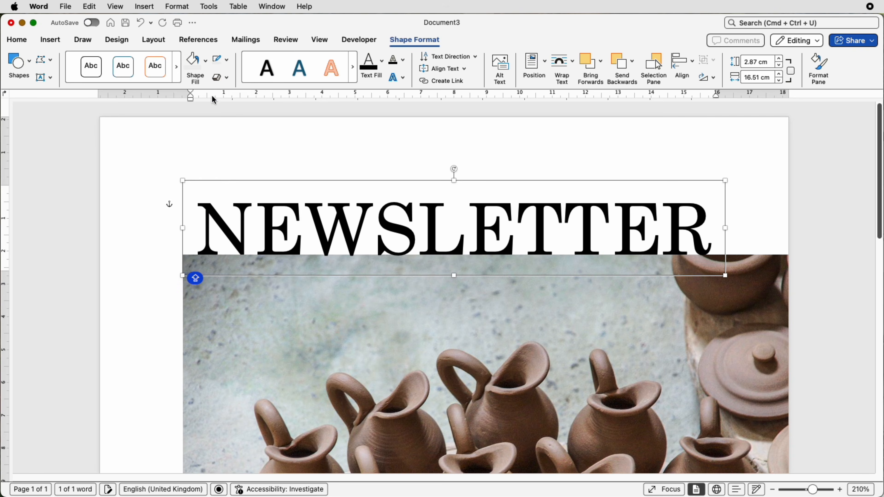
Step: Open the custom font colours for the NEWSLETTER text and mix a medium brown on the colour wheel
click(20, 41)
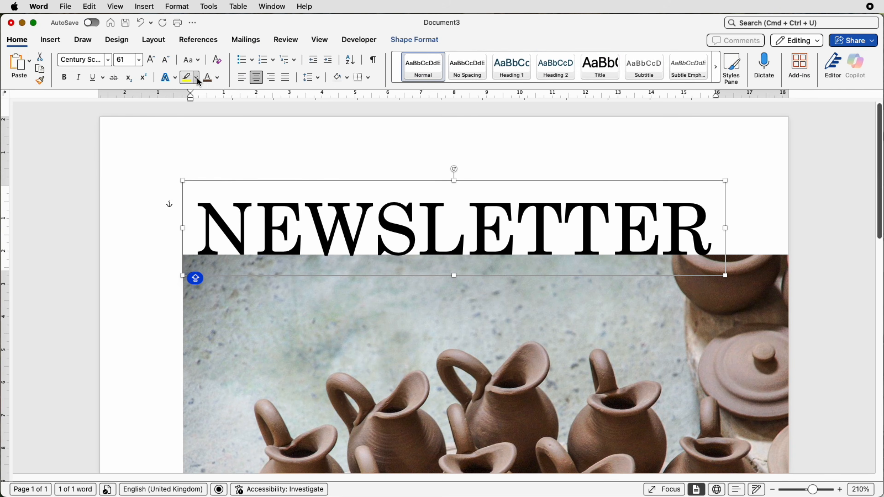
click(218, 82)
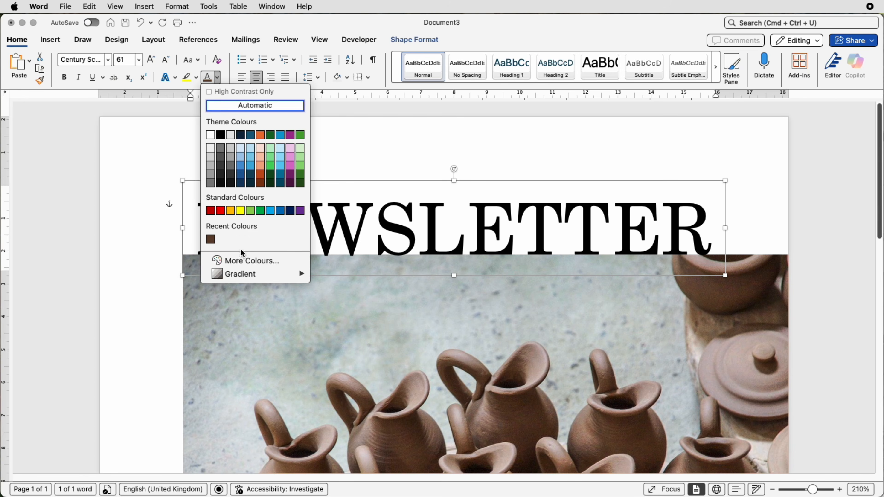
click(241, 260)
click(530, 212)
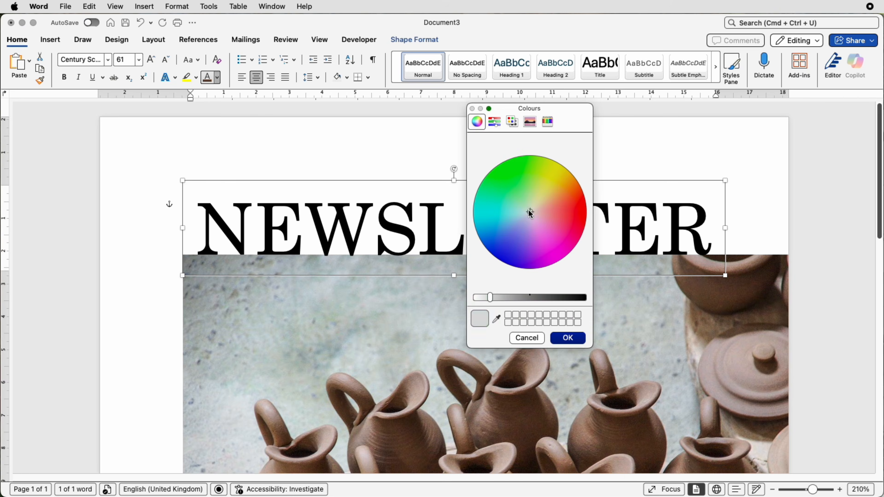
drag(529, 210, 551, 224)
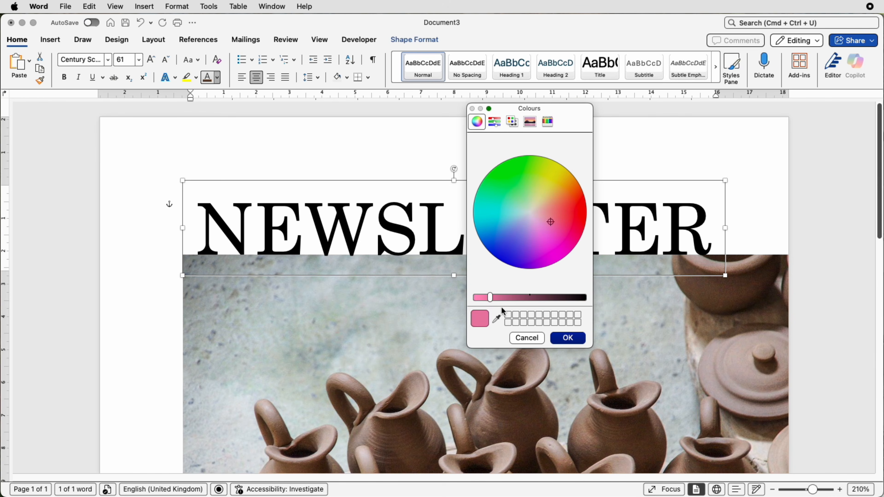
drag(490, 299, 522, 298)
drag(553, 222, 551, 205)
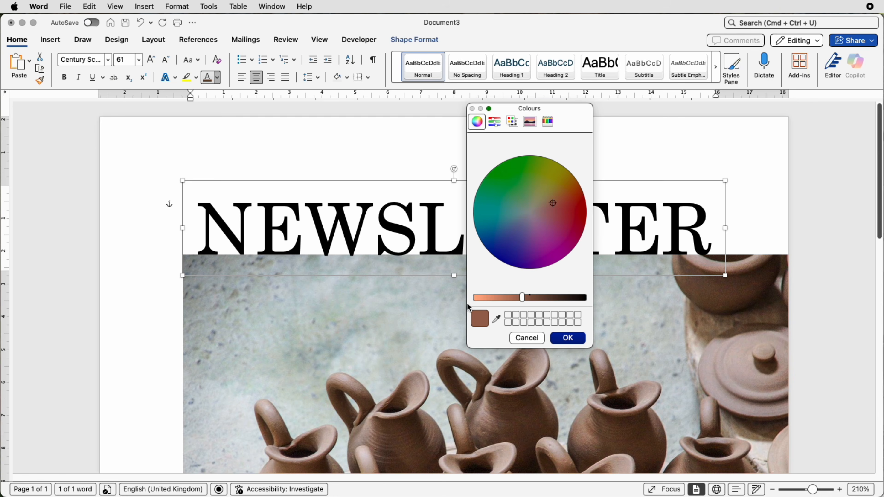
drag(522, 299, 524, 298)
Step: Sample a dark brown from a jug in the picture and apply it to the NEWSLETTER text
click(498, 322)
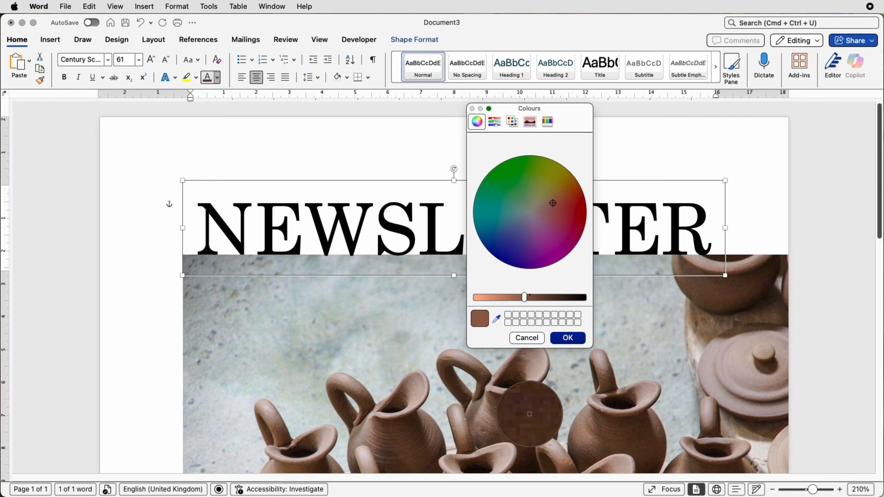
click(531, 415)
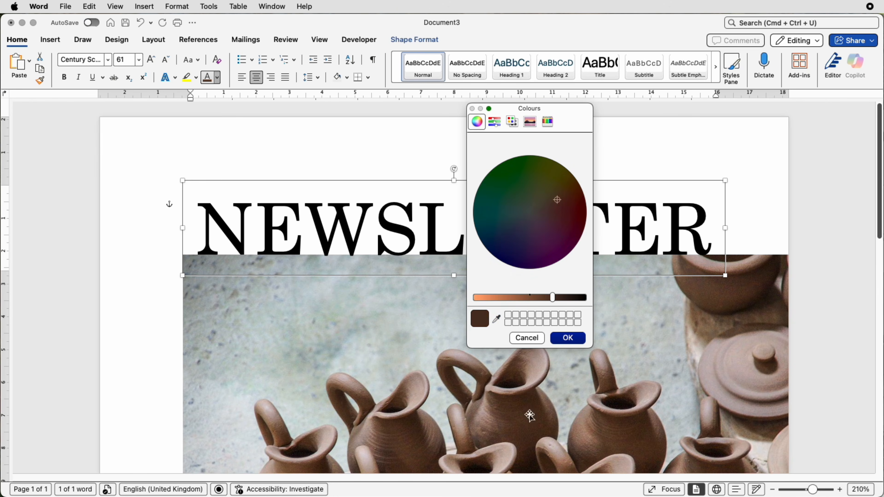
click(567, 338)
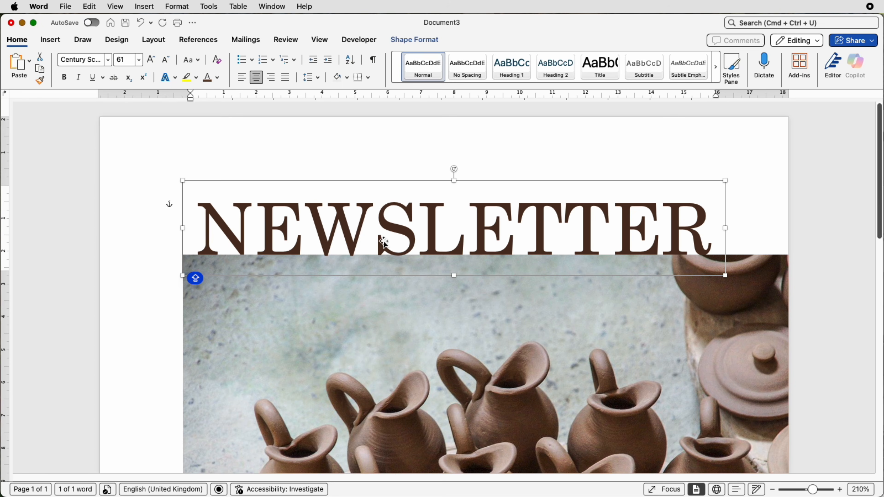
Step: Move the NEWSLETTER text box up to rest on the jugs picture's upper edge and centre it horizontally on the page
drag(384, 242, 388, 221)
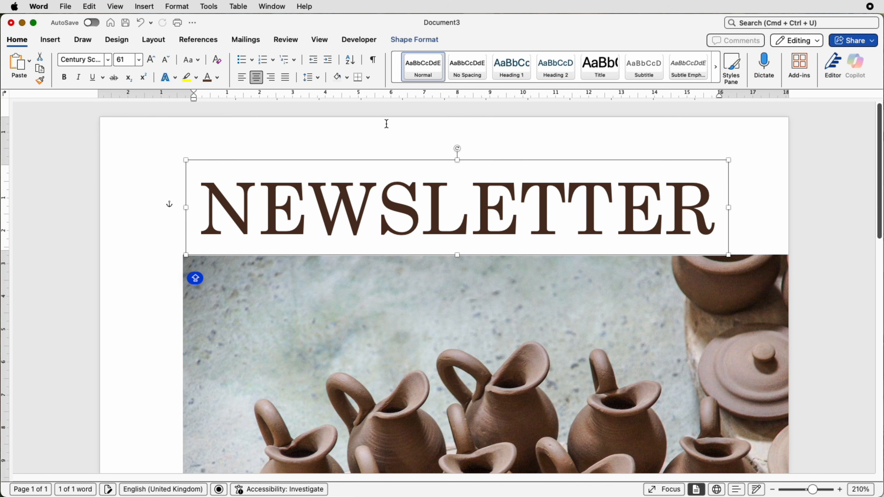
click(414, 40)
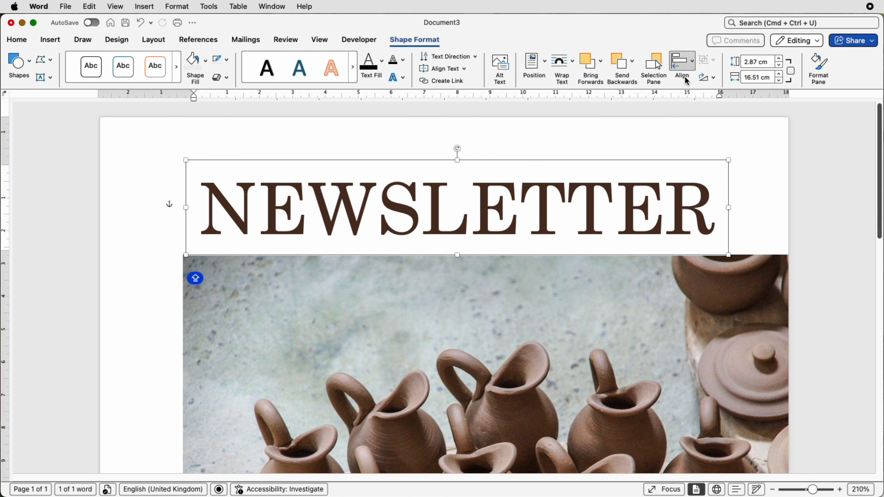
click(693, 76)
click(701, 108)
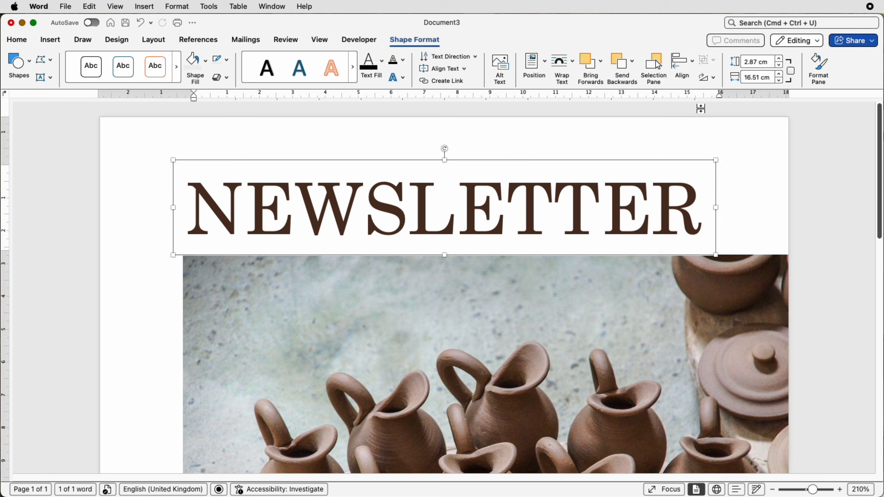
click(341, 242)
key(Escape)
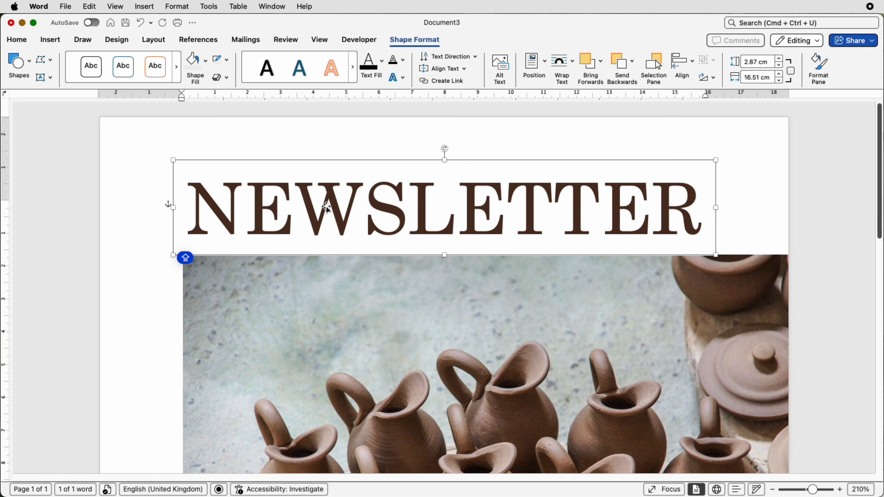
Step: Duplicate the NEWSLETTER text box directly below the original and replace the copy's text with Spring Time
drag(327, 208, 328, 303)
click(455, 313)
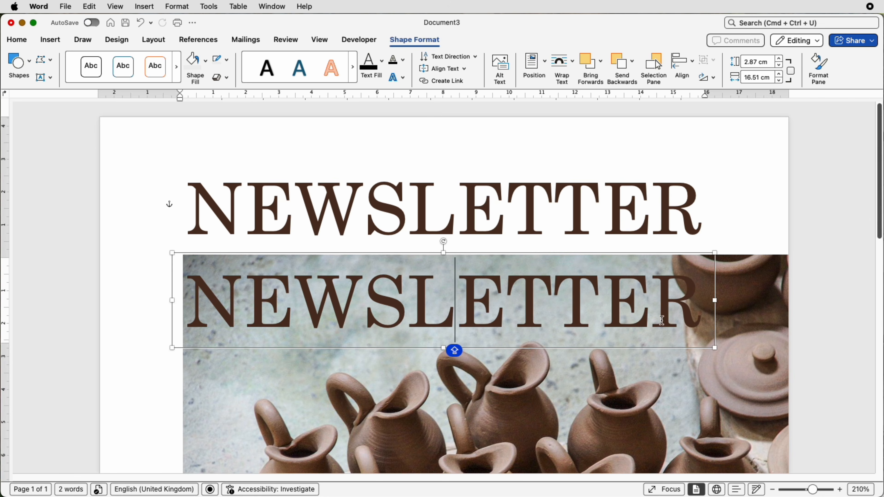
drag(692, 318, 208, 316)
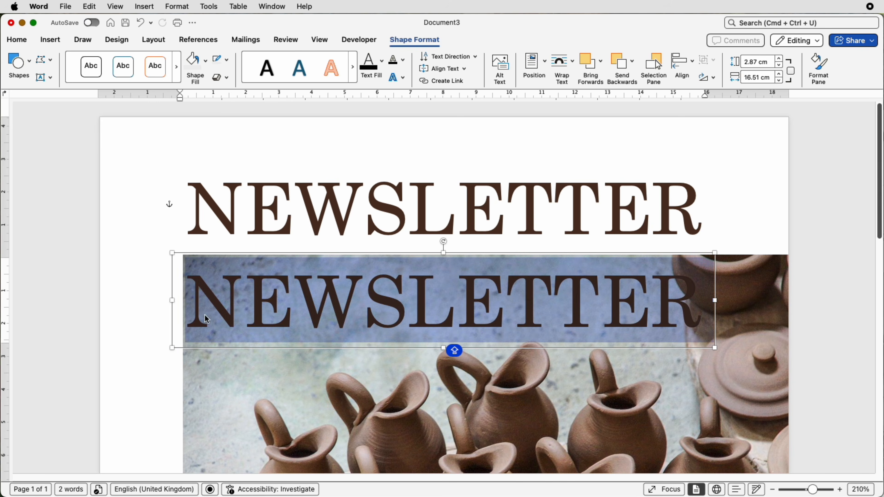
text(S)
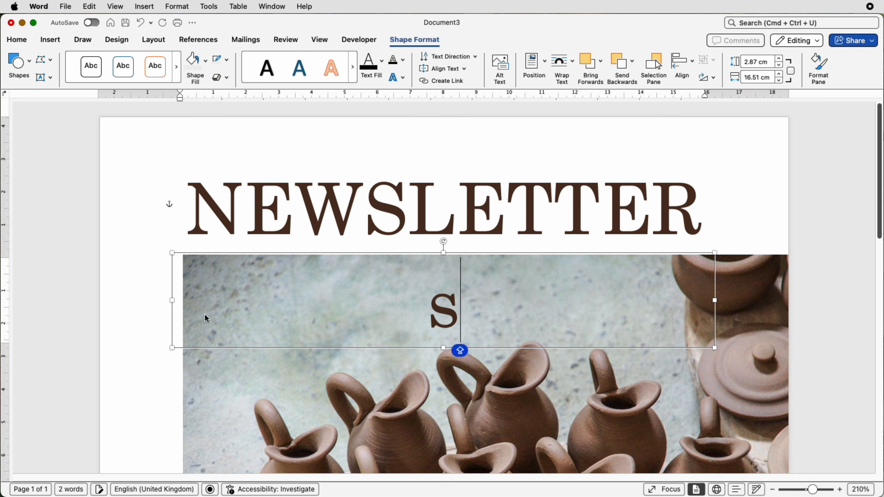
key(BackSpace)
text(Spring Time)
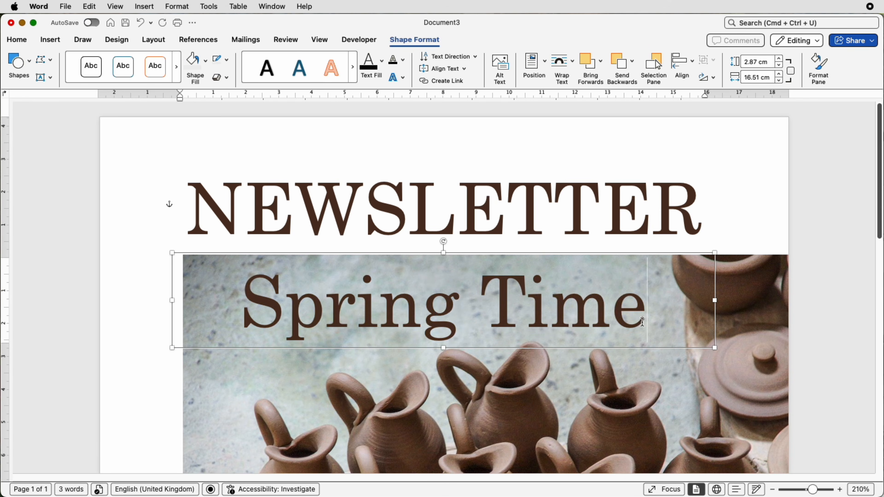
Step: Change the font of the Spring Time text to Rastanty Cortez
drag(642, 322, 240, 303)
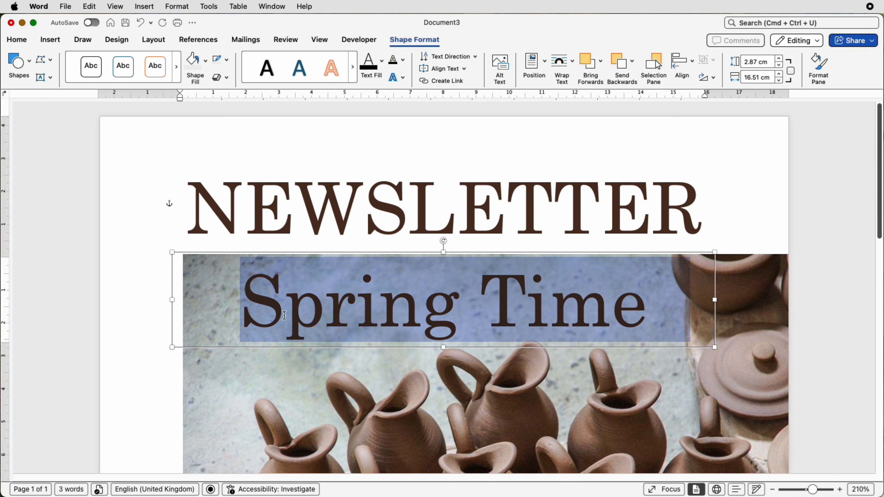
click(13, 40)
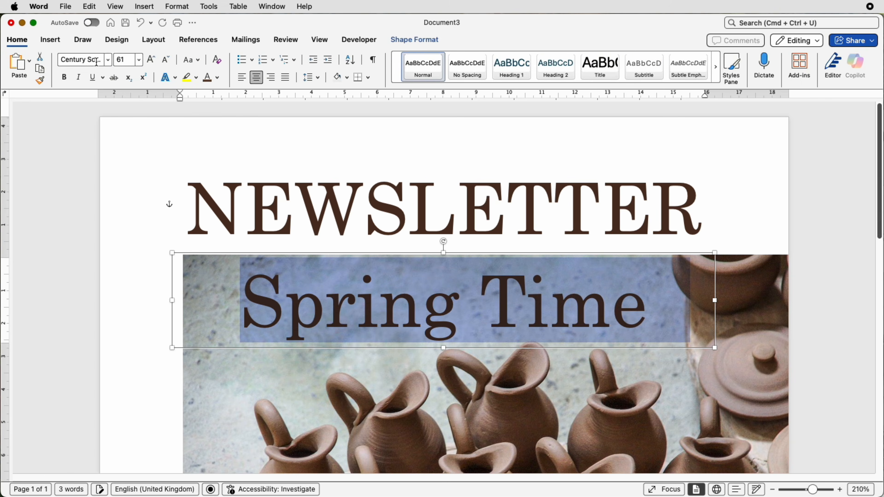
click(108, 60)
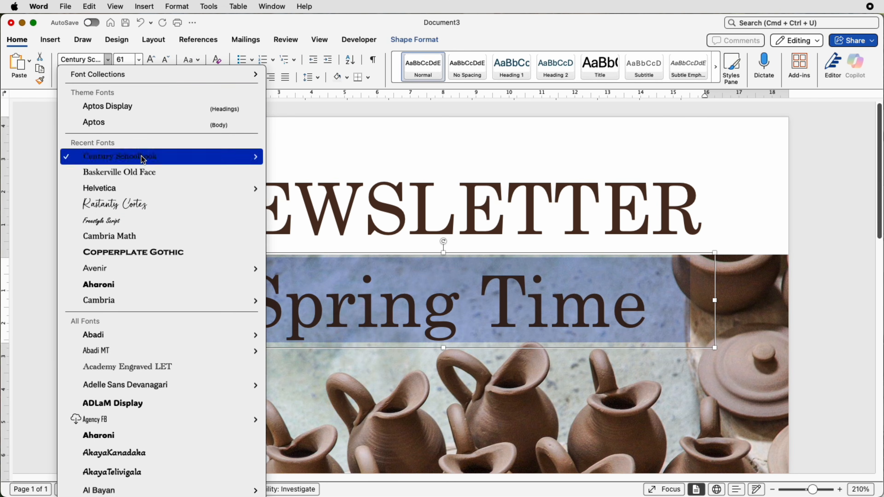
click(122, 204)
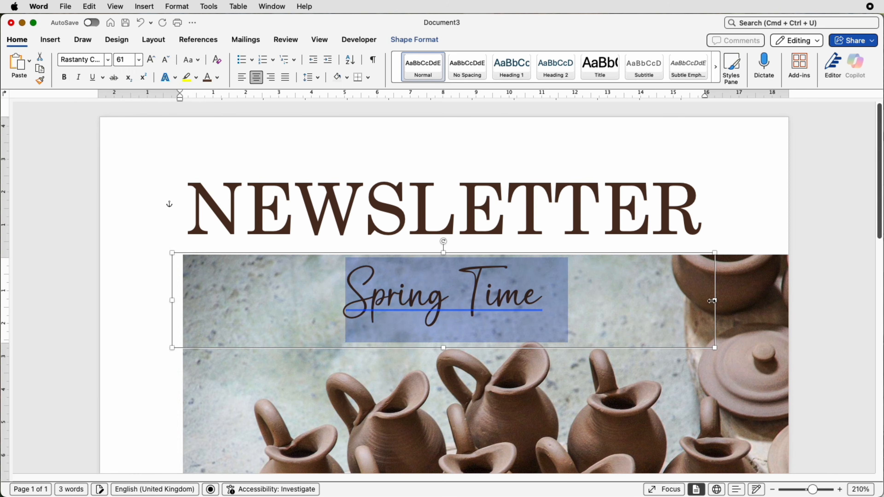
Step: Narrow the Spring Time text box to about half its width and move it over the upper-left part of NEWSLETTER
drag(711, 301, 432, 300)
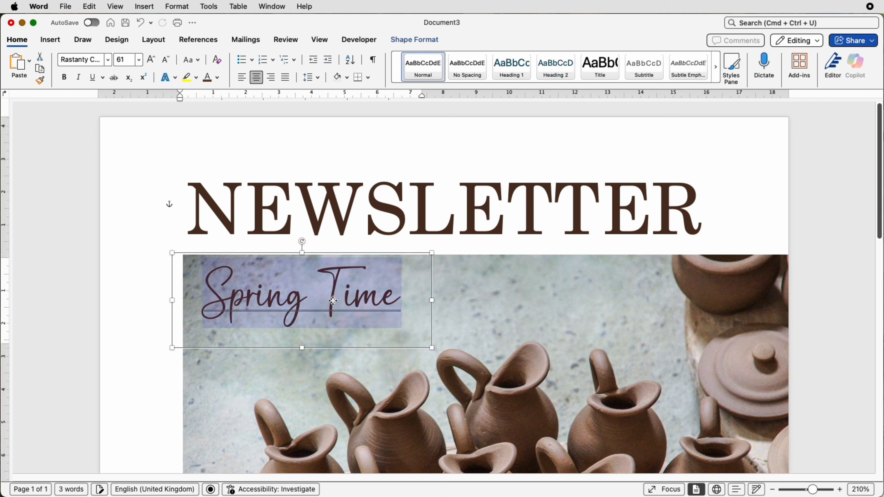
drag(333, 300, 300, 173)
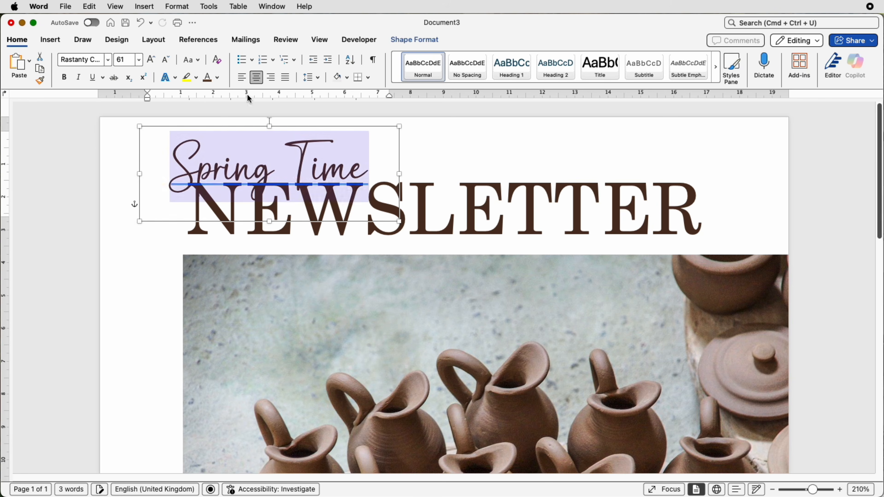
Step: Colour the Spring Time text dark grey and increase its font size to 72
click(218, 77)
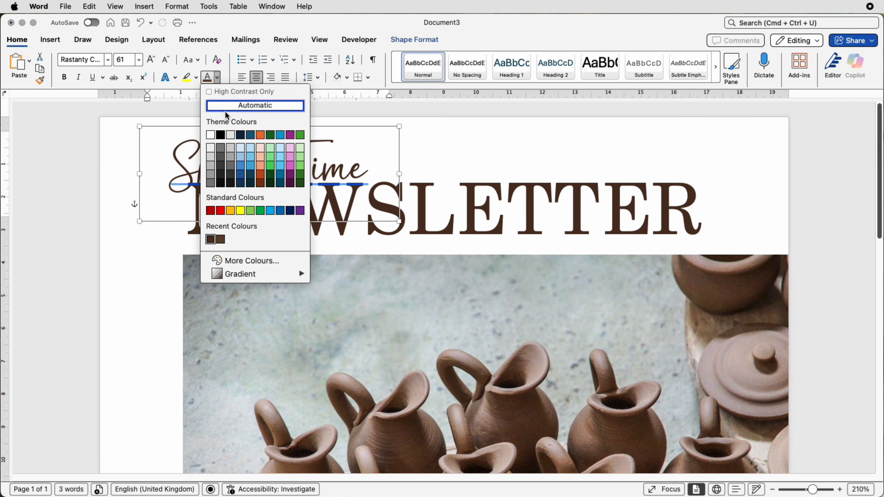
click(222, 163)
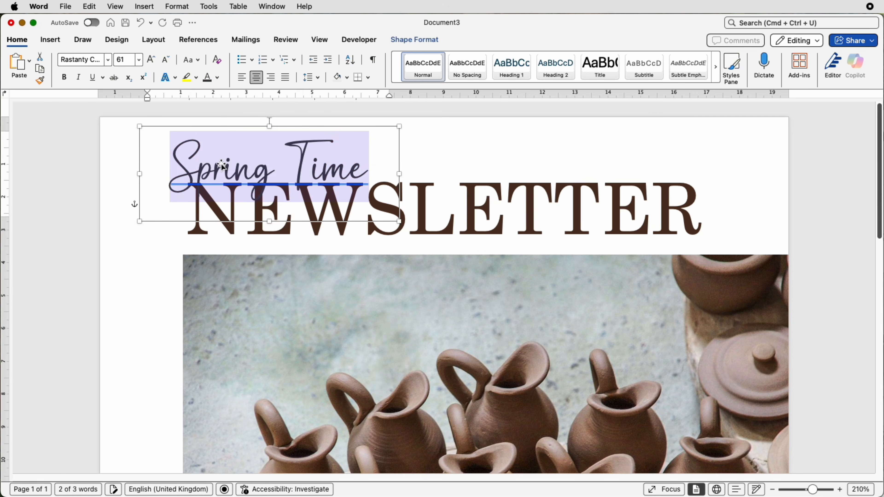
click(151, 61)
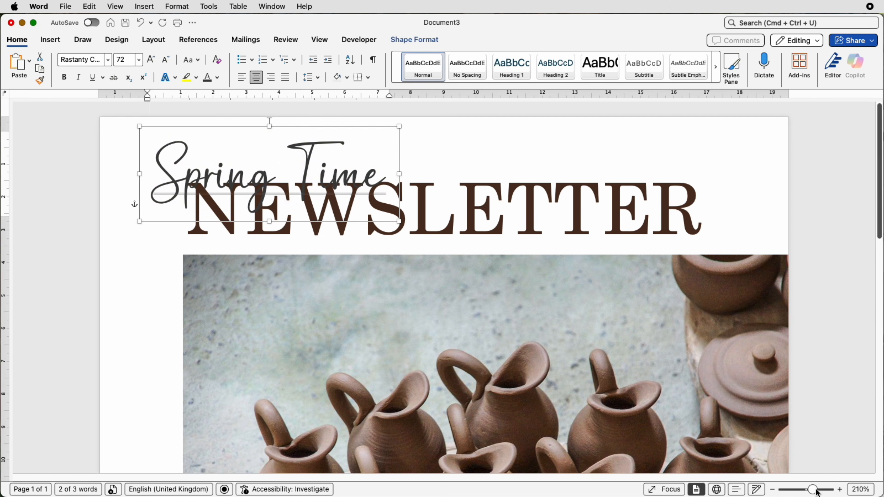
Step: Ignore the grammar suggestion to combine Spring Time into one word
drag(815, 490, 804, 491)
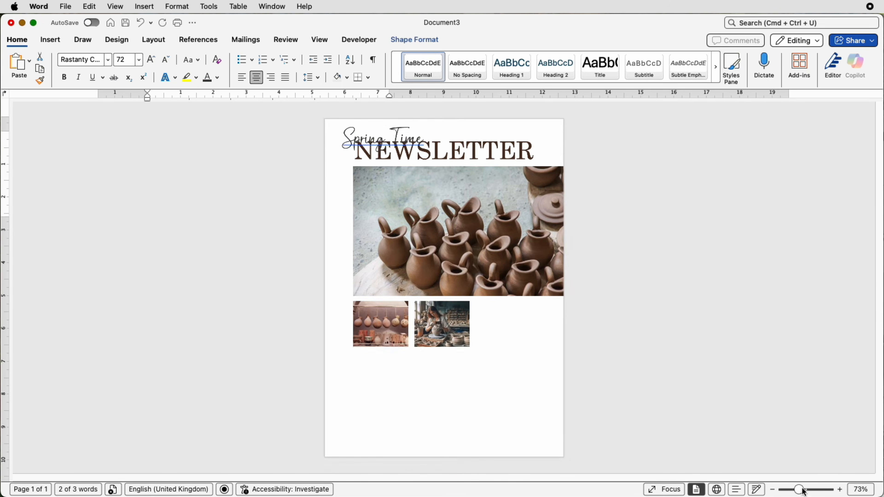
click(401, 134)
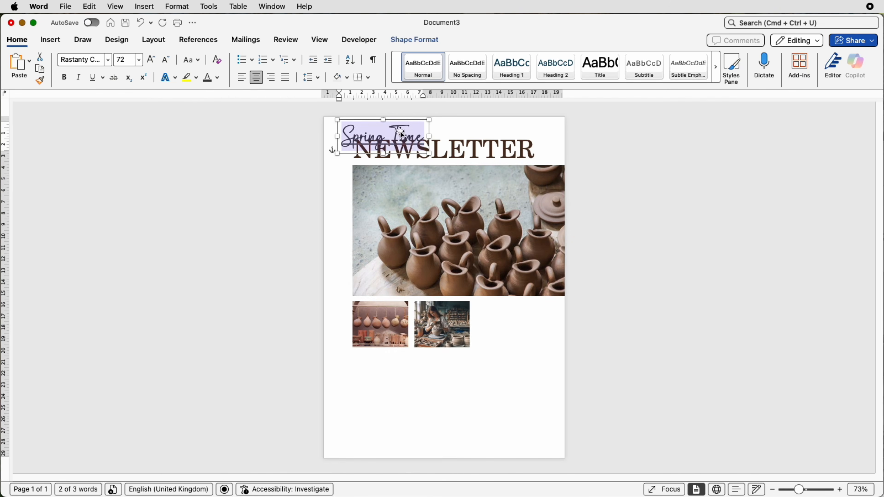
click(399, 143)
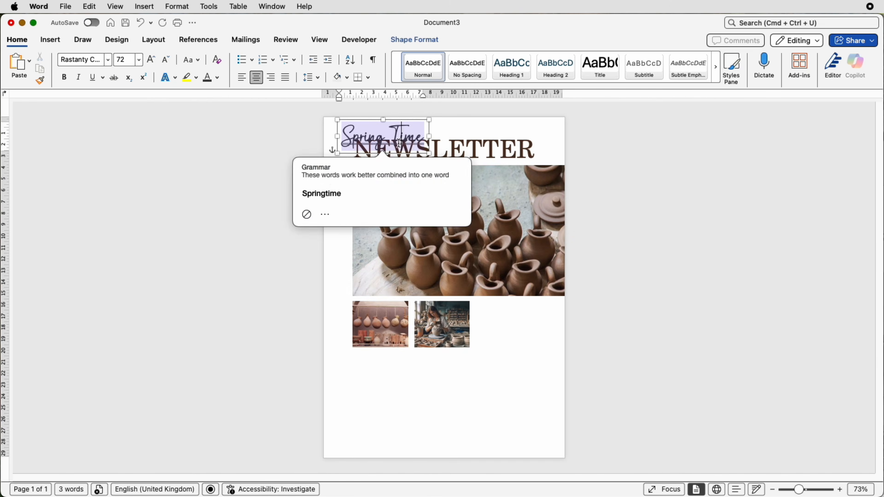
click(306, 215)
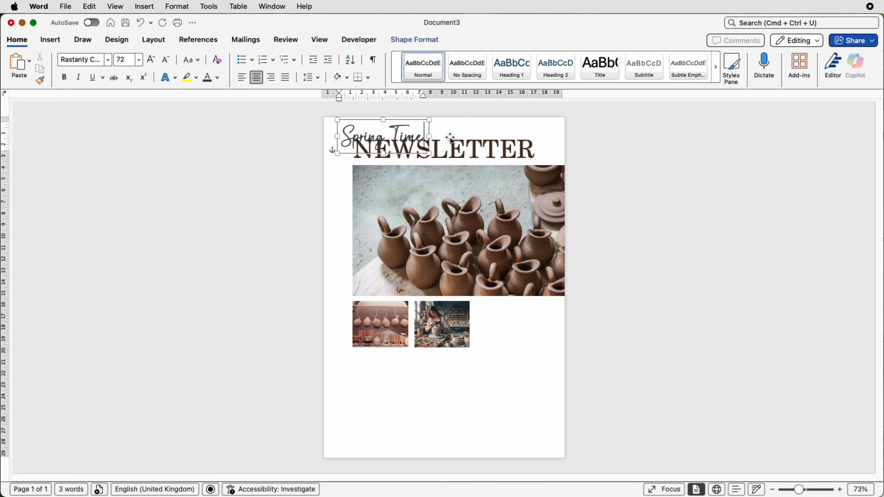
Step: Nudge the Spring Time text box slightly upward, widen it a little and enlarge its text to size 80
click(411, 139)
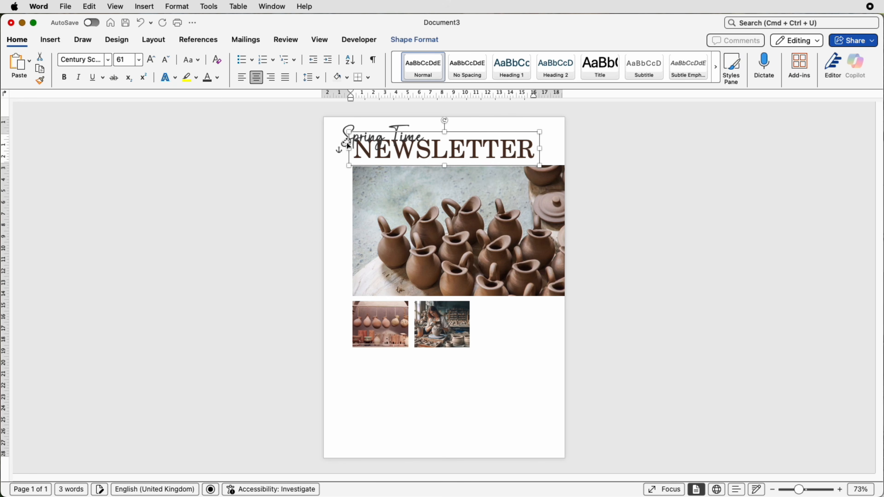
click(354, 142)
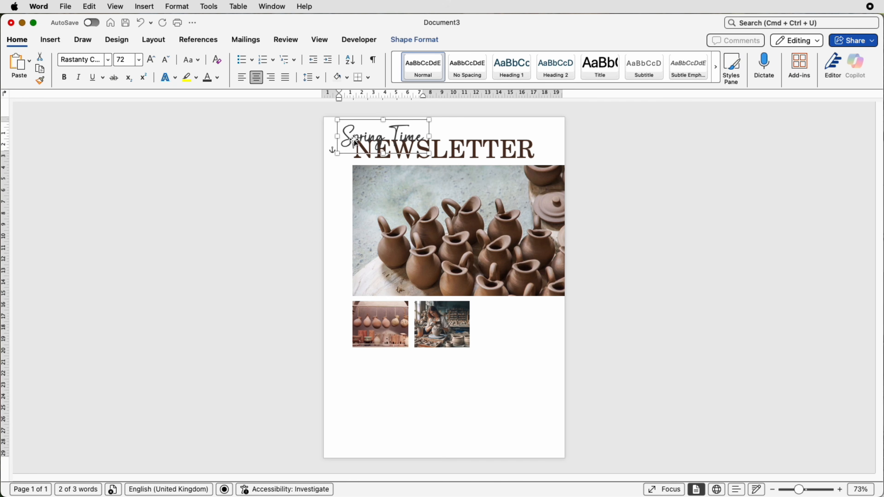
key(Up)
key(Up)
key(Up)
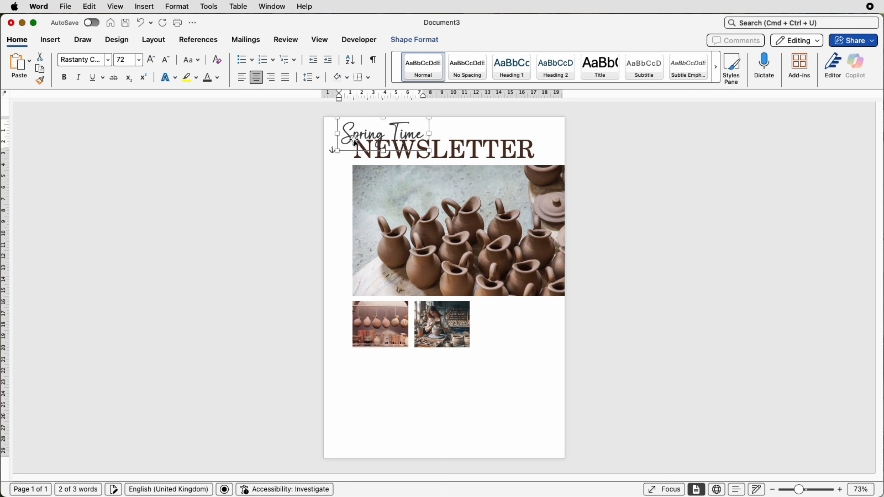
key(super+shift+period)
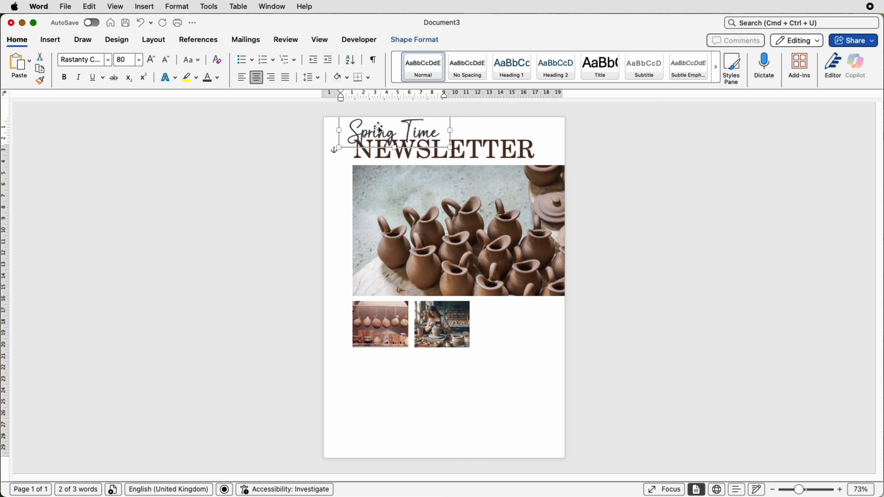
Step: Draw a rectangle about 15 cm tall and 7.1 cm wide on the page's lower right, overlapping the main picture's bottom edge
click(53, 40)
click(164, 62)
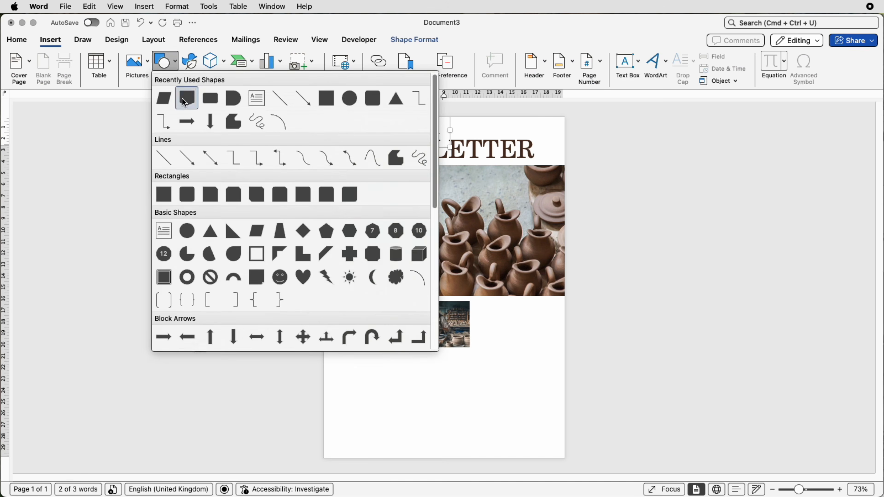
click(164, 194)
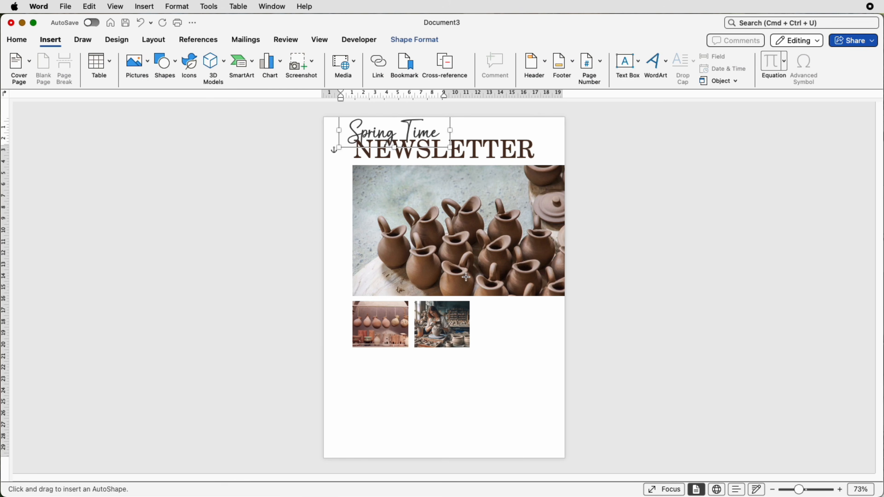
drag(486, 277, 499, 374)
mouse_move(521, 423)
mouse_down()
mouse_move(551, 454)
mouse_move(568, 451)
mouse_up()
drag(511, 330, 507, 329)
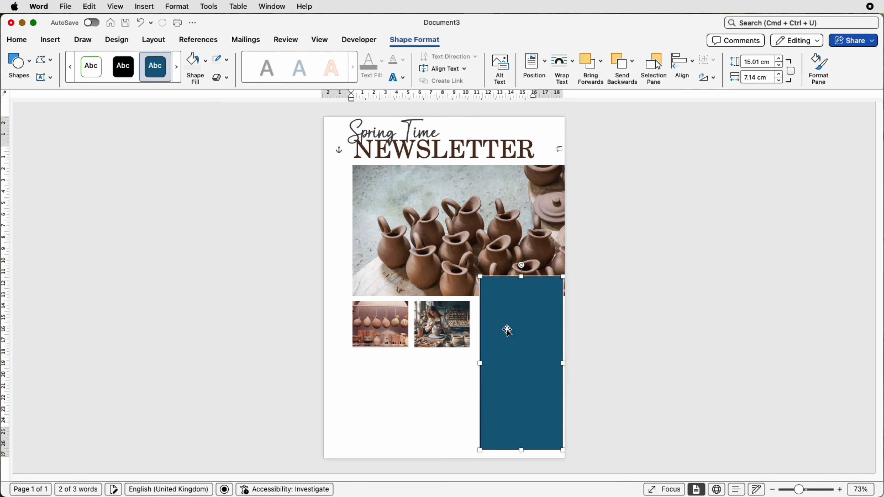
Step: Remove the rectangle's outline and fill it with the recently used dark brown
click(225, 58)
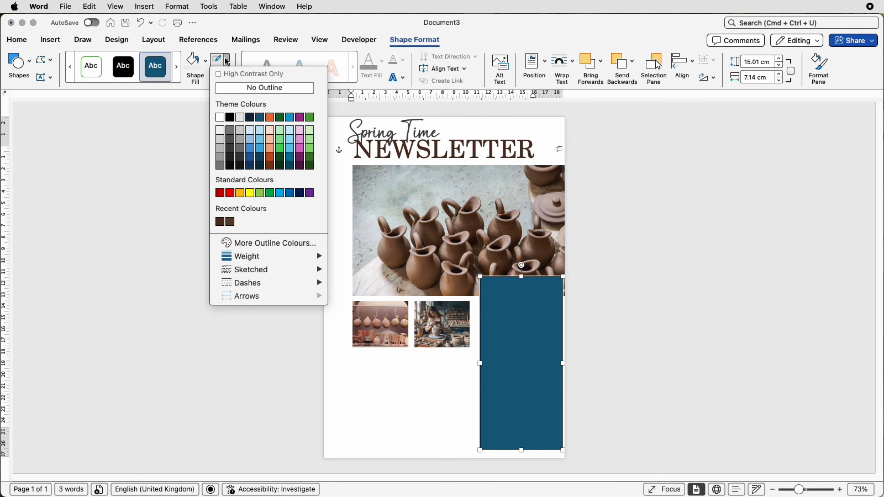
click(236, 89)
click(207, 67)
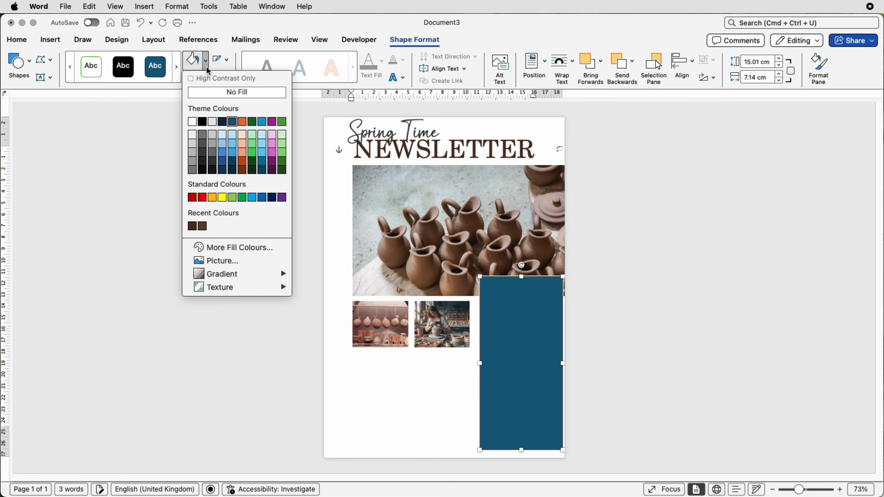
click(201, 227)
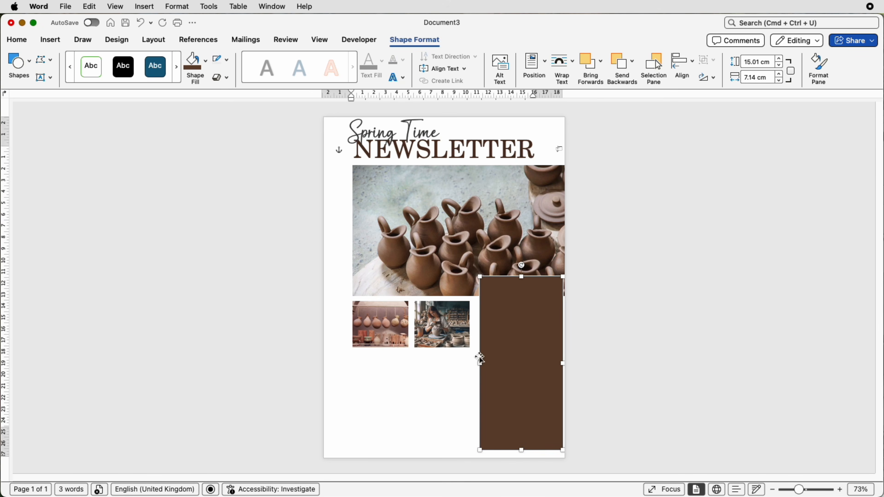
click(441, 392)
Step: Duplicate the Spring Time text box onto the brown rectangle and colour the copy's text white
click(424, 139)
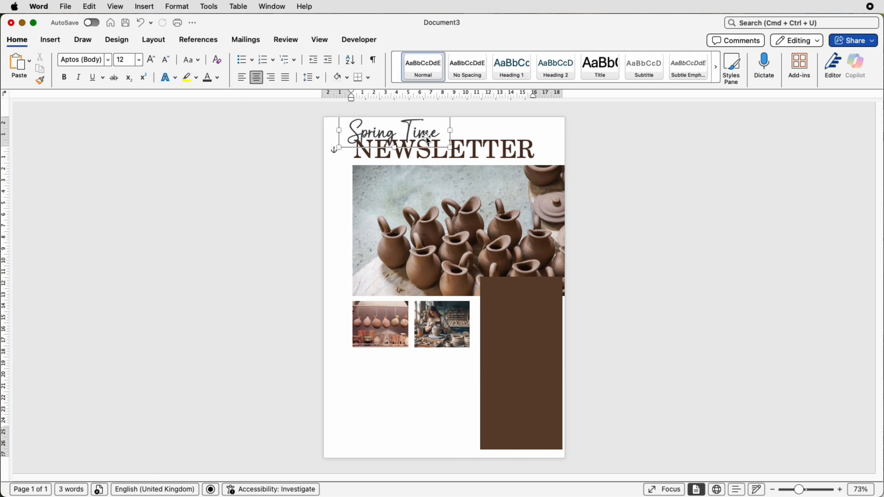
drag(423, 135, 504, 392)
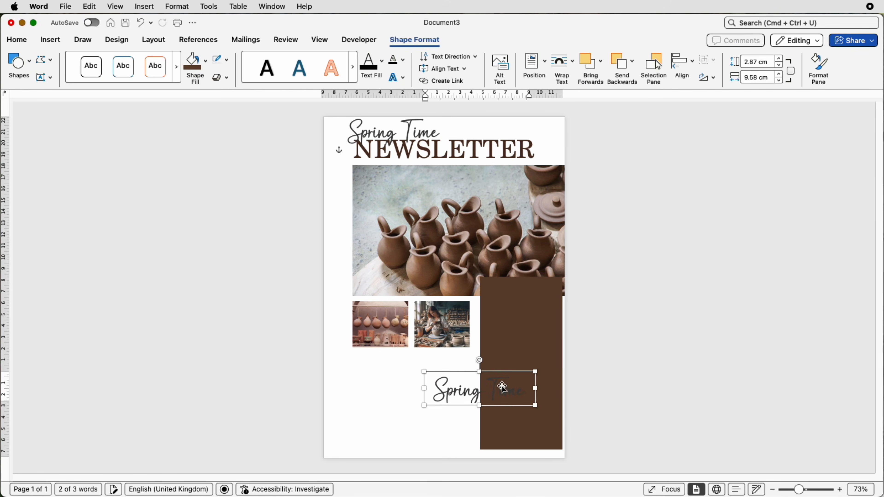
click(226, 77)
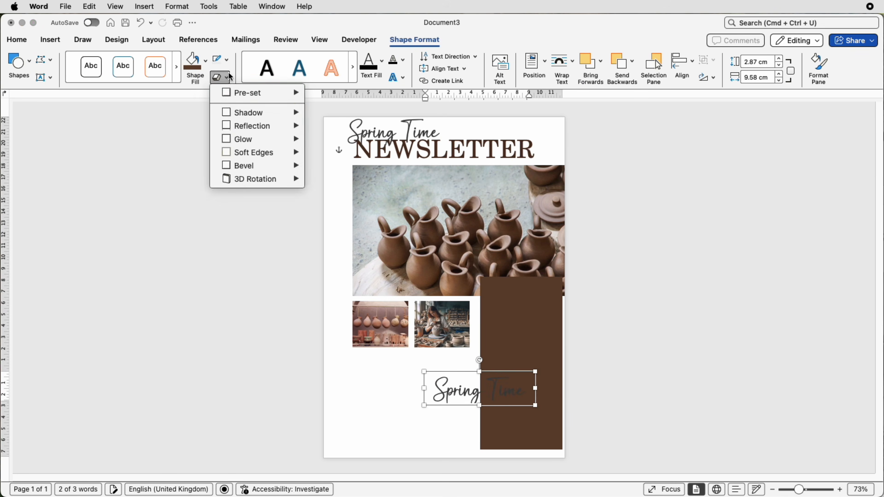
click(176, 111)
click(16, 39)
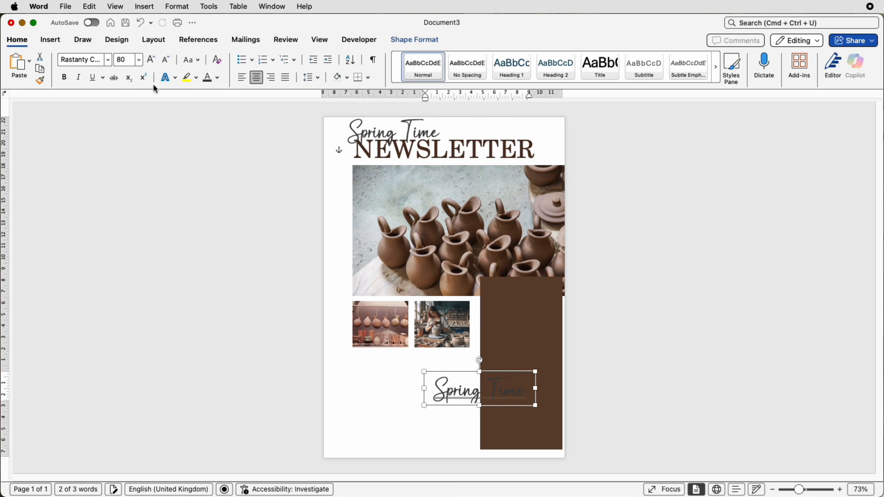
click(218, 78)
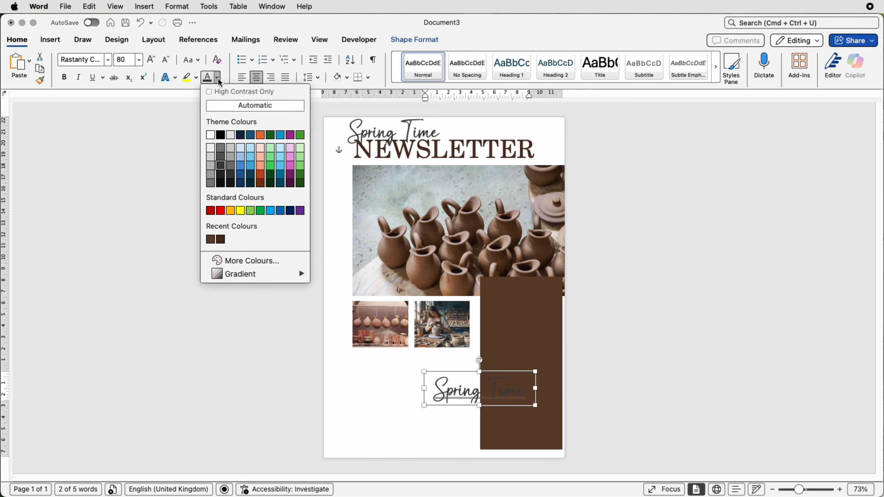
click(213, 137)
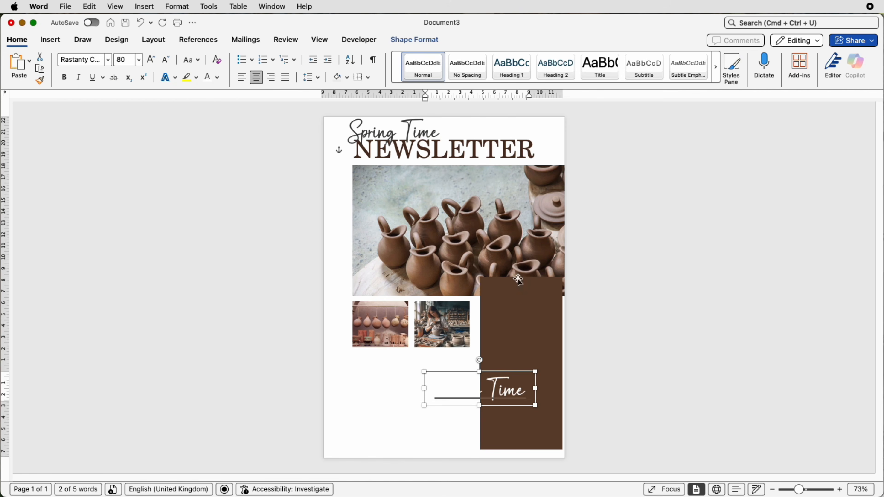
Step: Resize the copied text box to fit inside the brown rectangle with a small margin on every side
triple_click(521, 399)
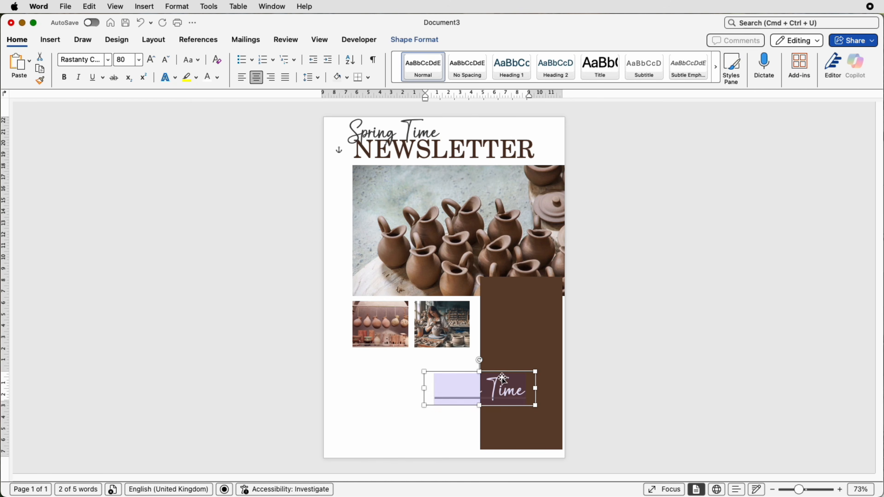
drag(482, 374, 483, 292)
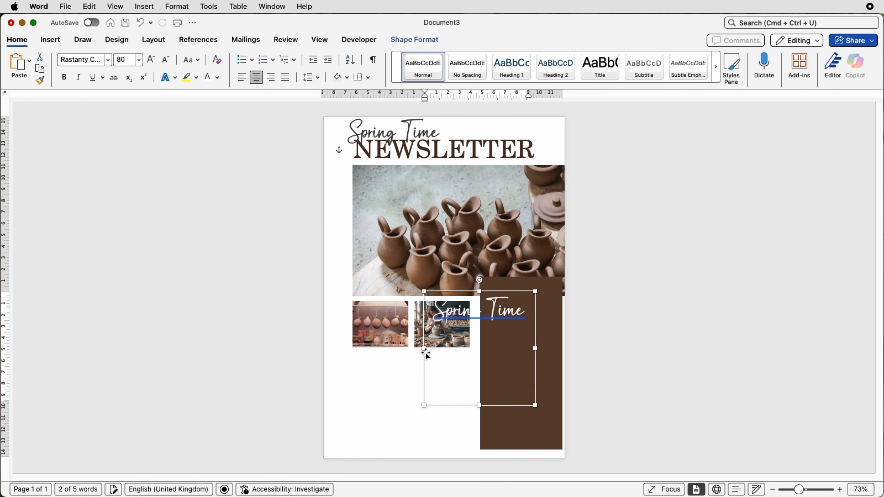
drag(424, 348, 556, 348)
drag(521, 291, 522, 287)
drag(521, 405, 521, 441)
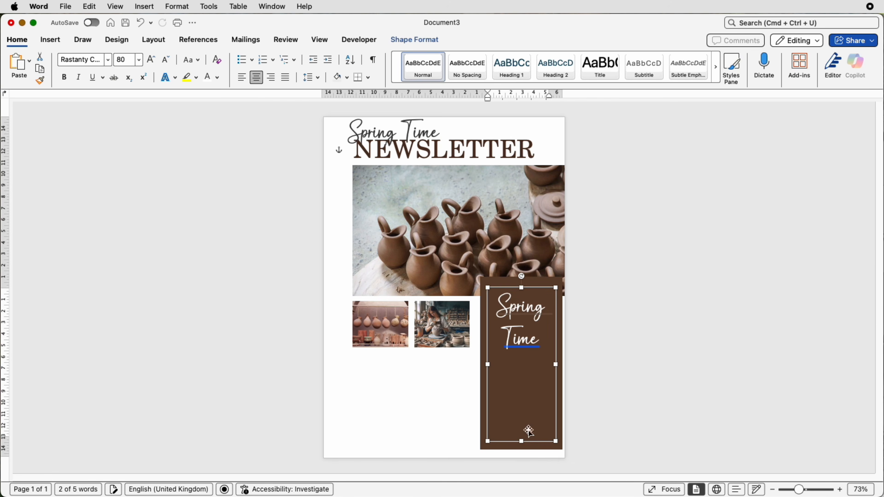
Step: Align the text box and the brown rectangle horizontally to centre relative to each other
click(539, 282)
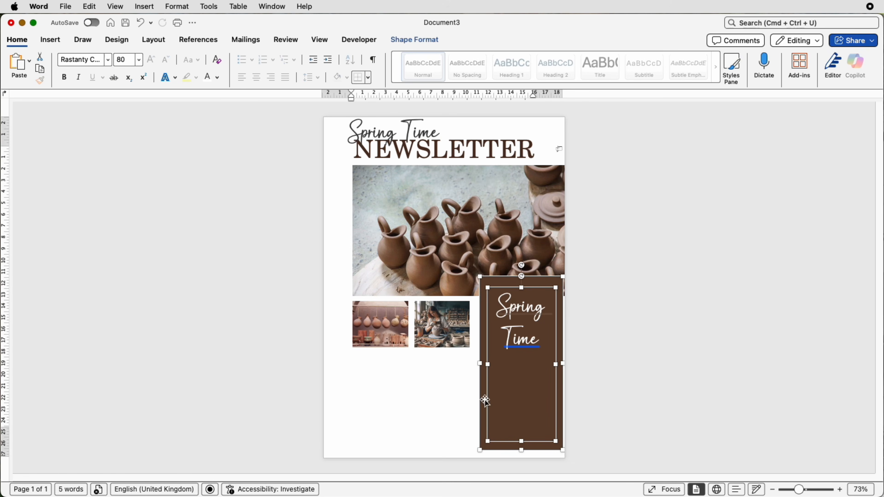
click(436, 44)
click(693, 68)
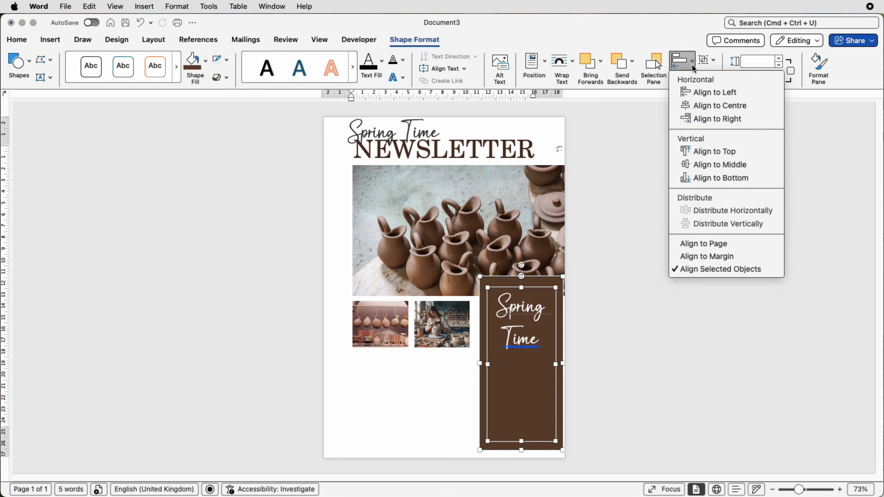
click(696, 110)
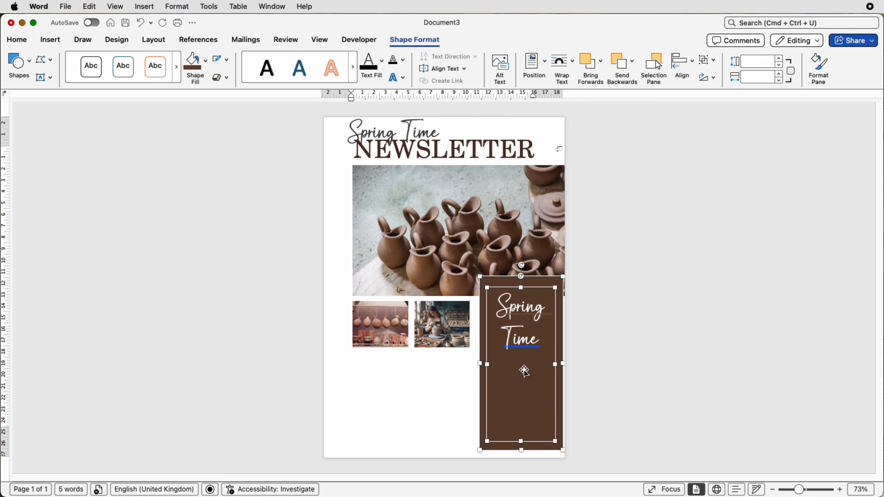
Step: Replace the copied Spring Time text with the pasted "IN THIS WEEKS ISSUE" heading and its four article summaries
click(535, 348)
click(540, 343)
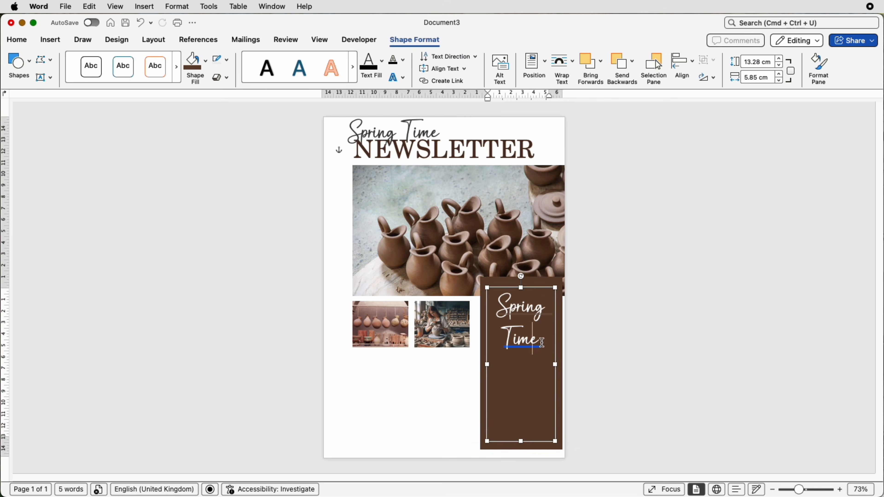
drag(538, 341, 498, 311)
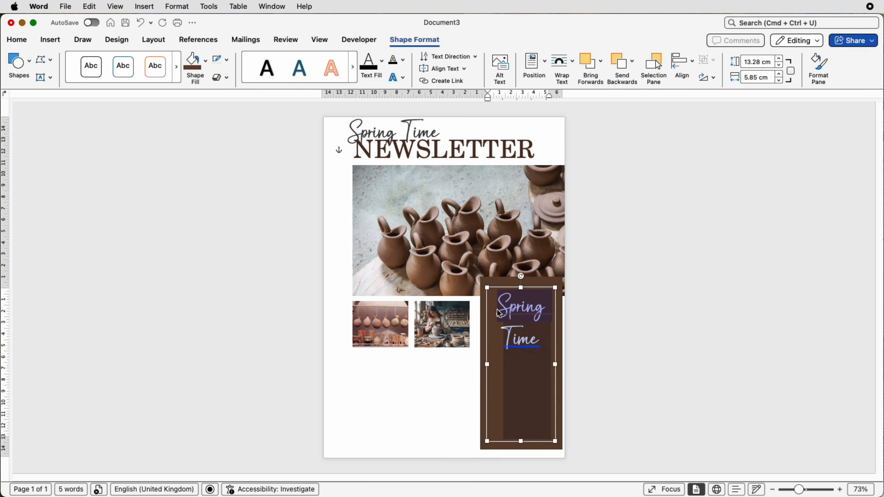
text(IN THIS WEEKS ISSUE  A beginner-friendly look at centering clay and pulling up your first cylinder.  Exploring how different finishes transform a piece after firing.  A short spotlight on a local ceramic artist and their creative journey.  A simple breakdown of the firing process and what happens inside the kiln.)
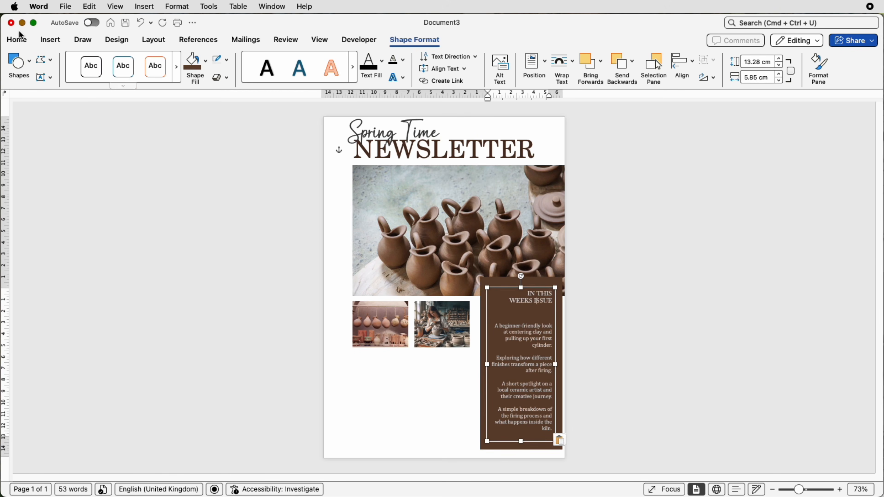
Step: Check the font, size and font colour of the heading and summary text in the brown sidebar
click(17, 39)
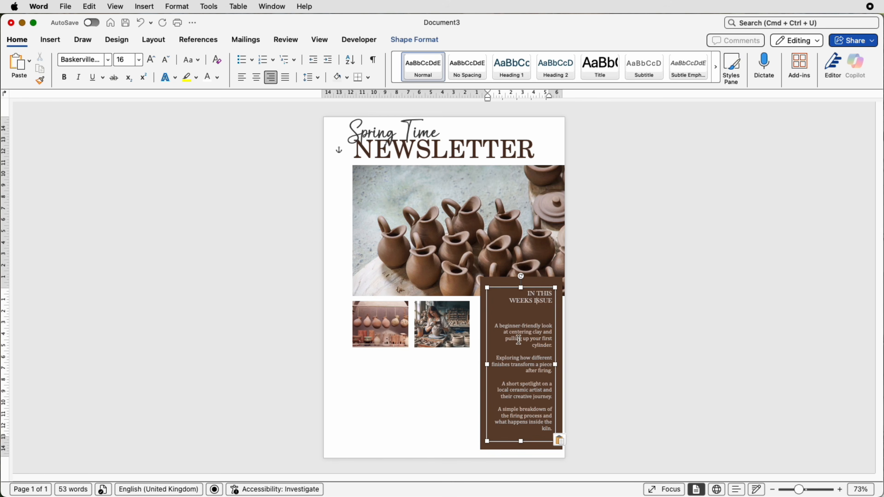
click(518, 340)
click(218, 78)
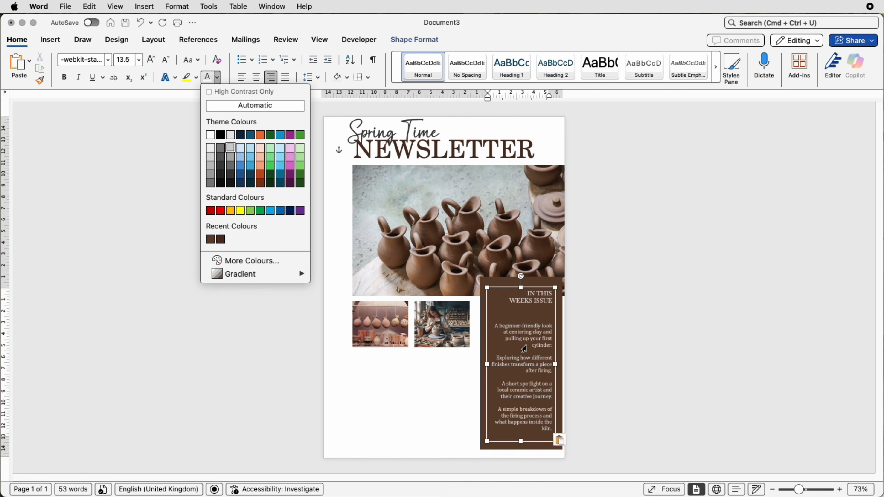
click(642, 409)
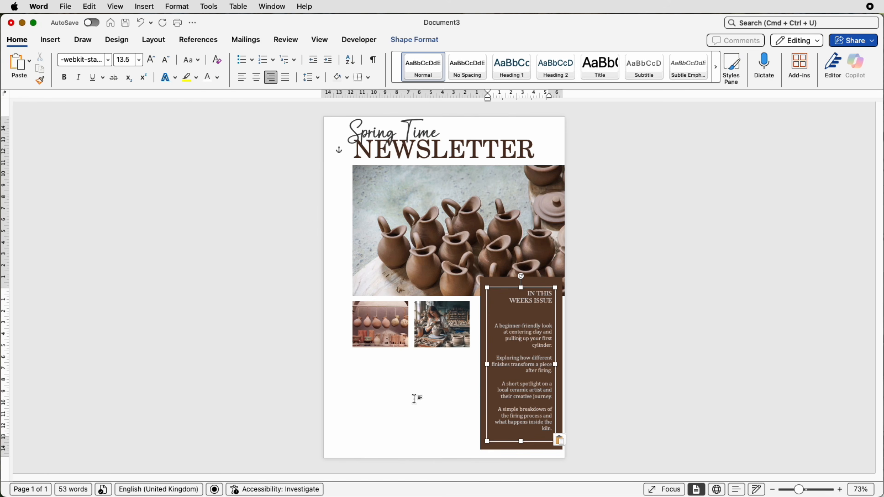
click(415, 398)
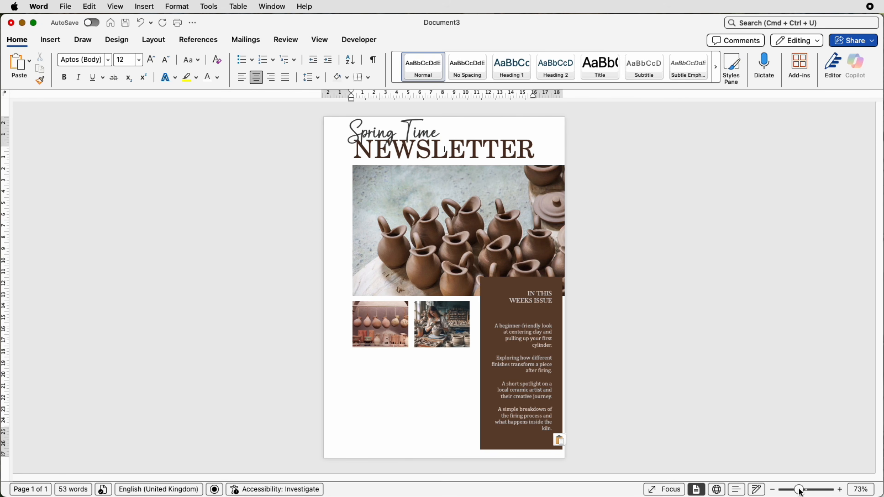
Step: Draw a straight horizontal line about 4.95 cm long between the IN THIS WEEKS ISSUE heading and the first summary
drag(799, 490, 813, 490)
scroll(728, 439, down, 10)
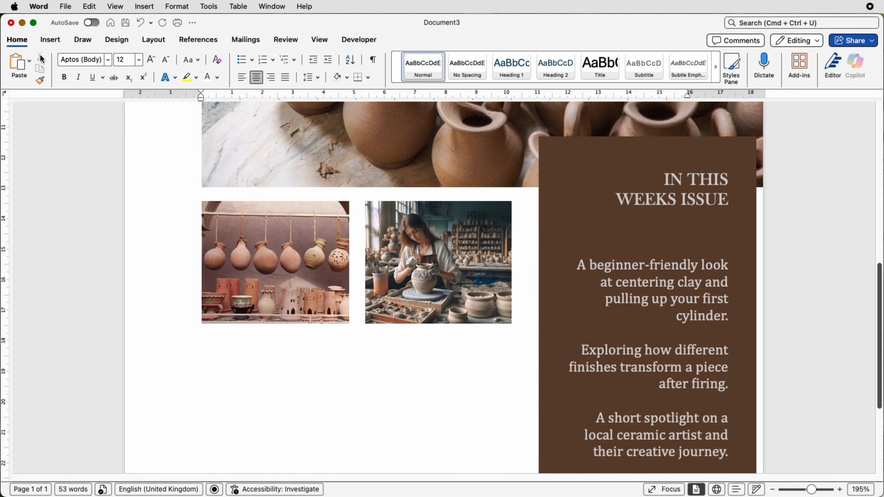
click(52, 40)
click(171, 67)
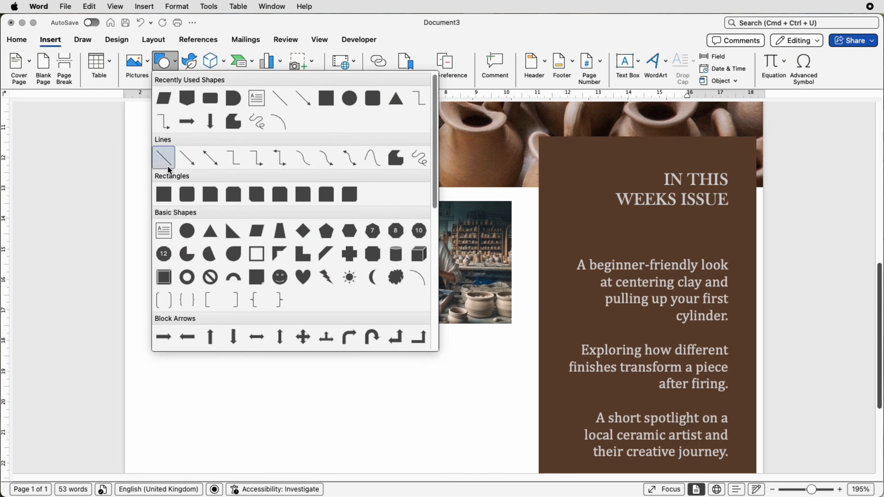
click(164, 159)
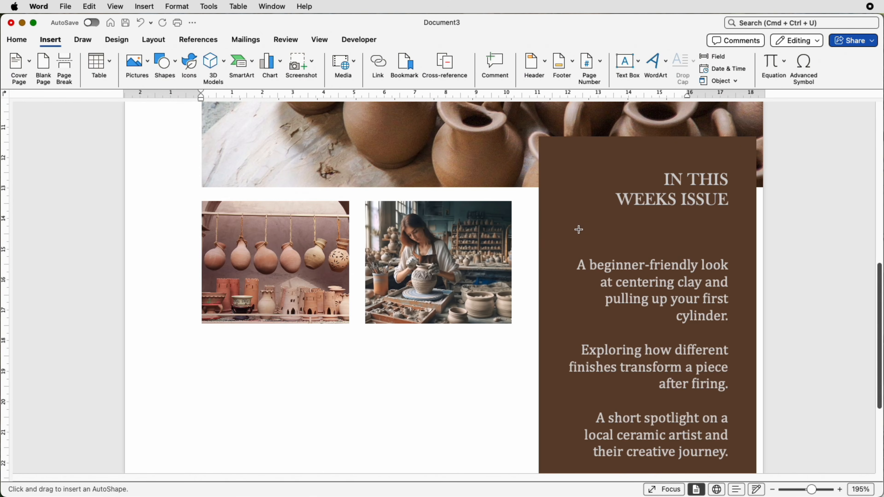
drag(577, 229, 728, 232)
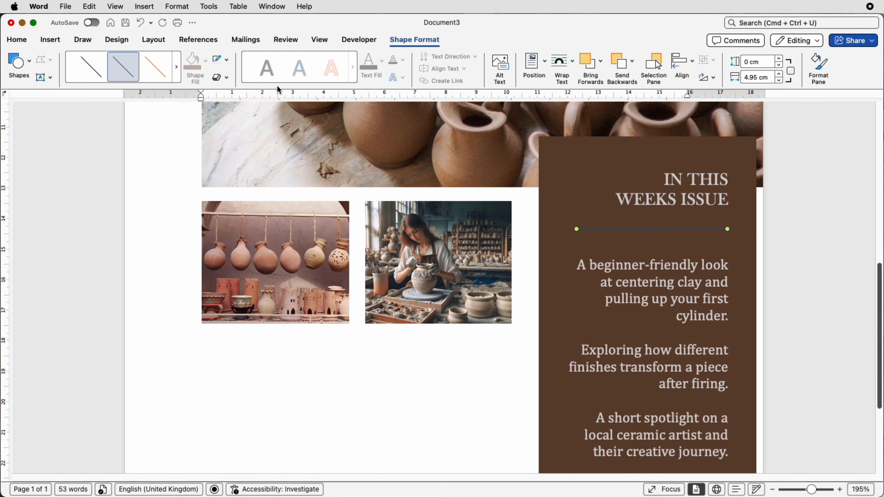
Step: Colour the divider line light grey, give it a thicker weight and leave it selected
click(227, 60)
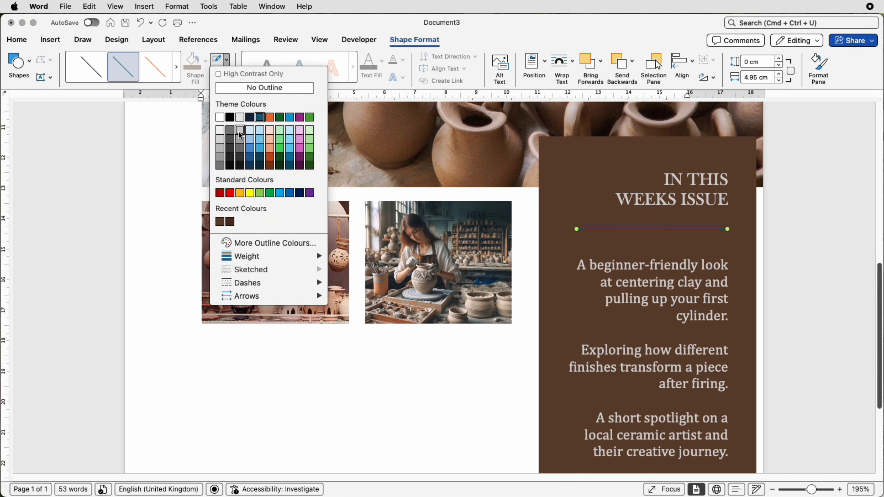
click(240, 135)
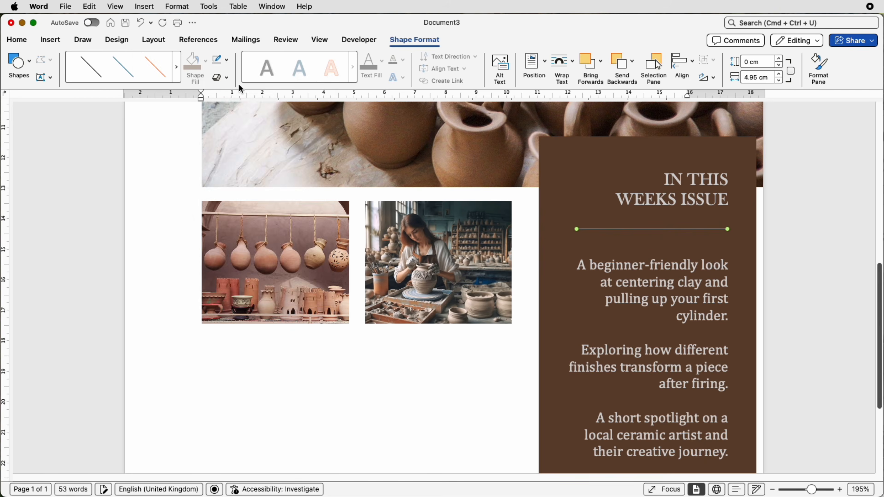
click(229, 63)
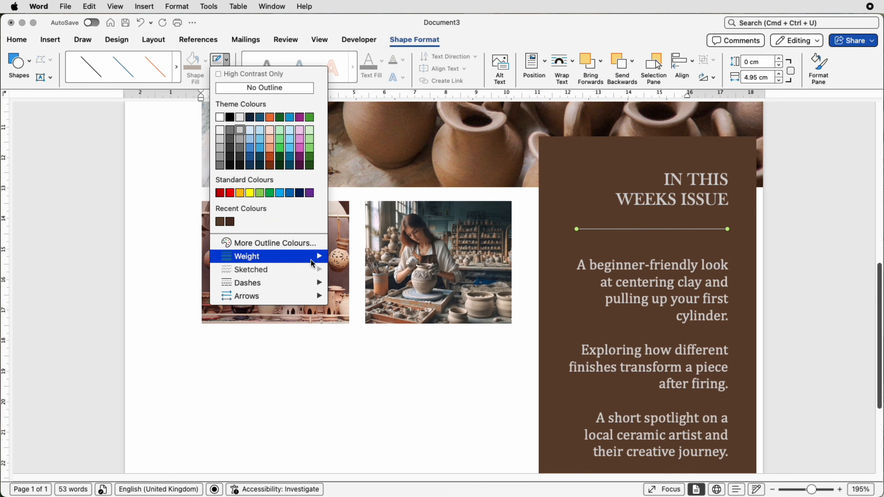
mouse_move(315, 262)
click(362, 353)
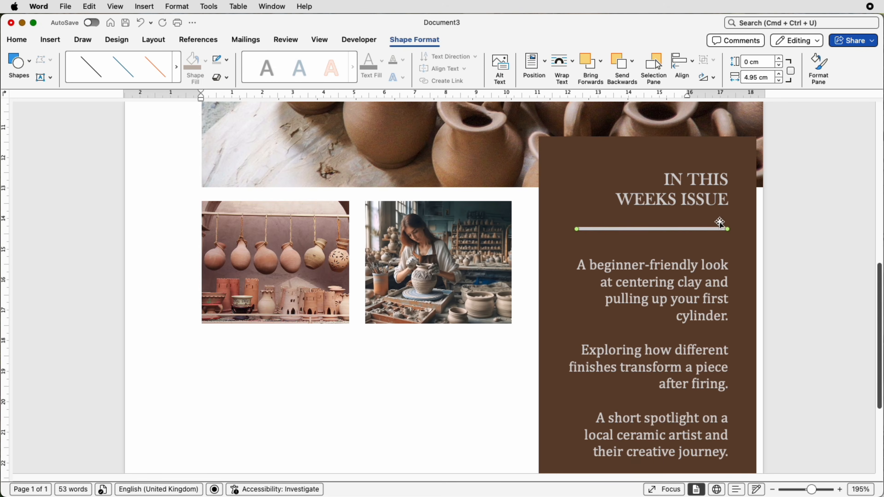
click(745, 243)
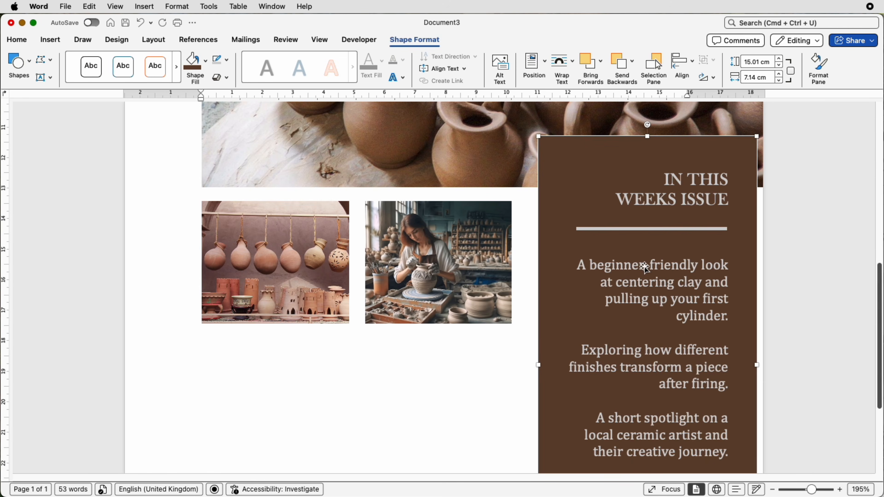
click(686, 231)
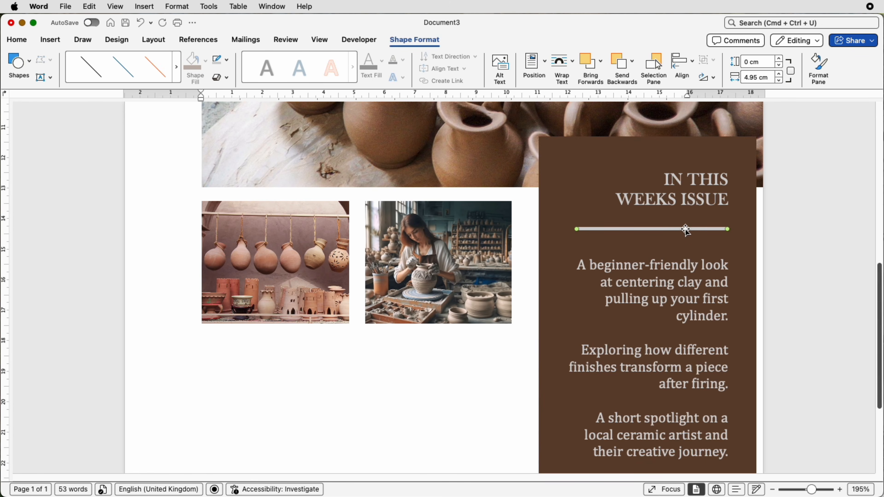
Step: Group the divider line, the issue text box and the brown sidebar rectangle into one object
shift+click(678, 197)
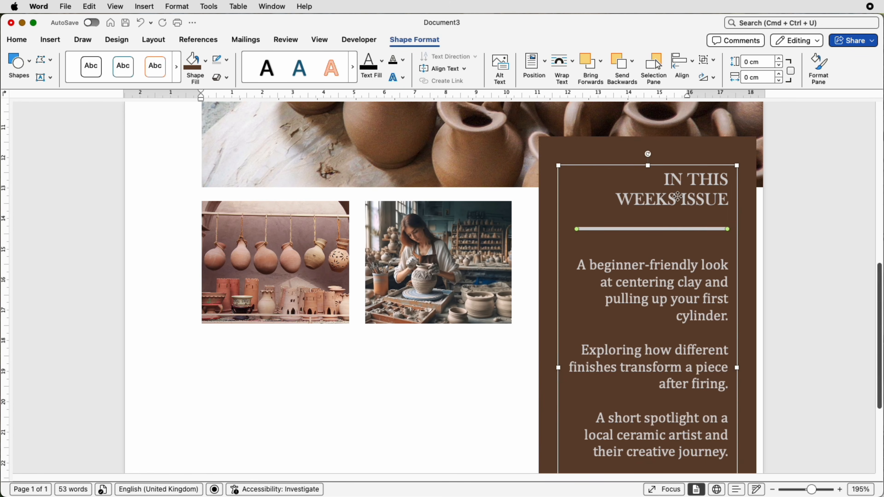
shift+click(691, 149)
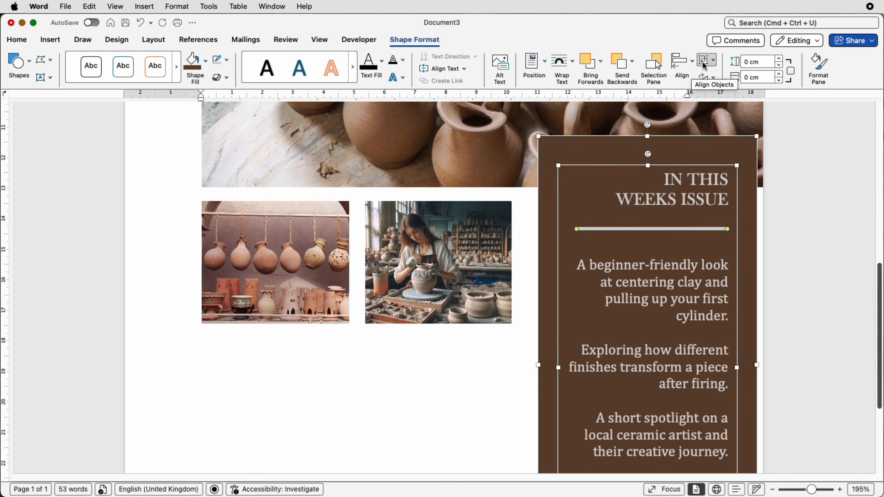
click(712, 56)
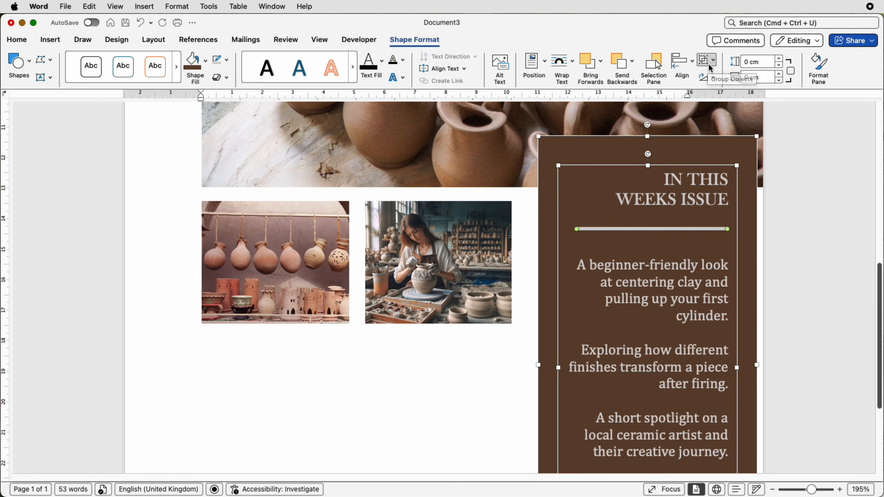
click(714, 68)
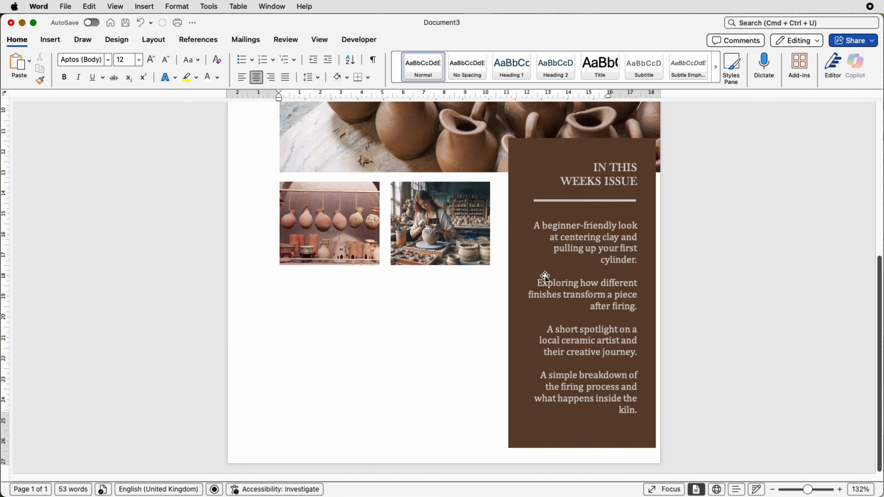
Step: Nudge the grouped brown sidebar right to the page edge and slightly upward, then deselect it
click(528, 273)
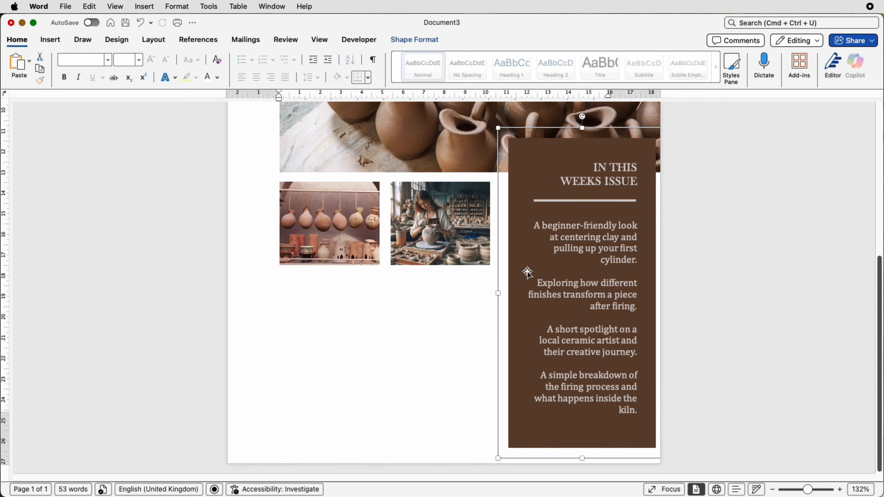
key(Right)
key(Right)
key(Right)
key(Right)
key(Right)
key(Right)
key(Right)
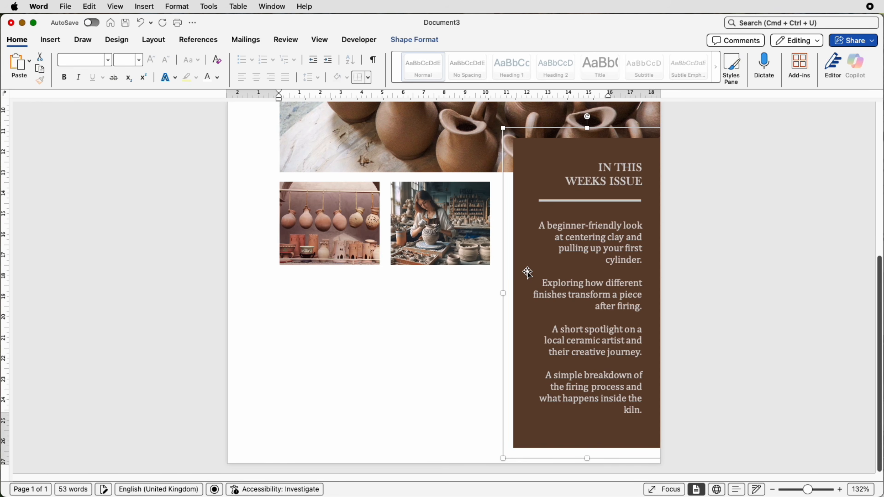
key(Up)
key(Up)
key(Up)
key(Up)
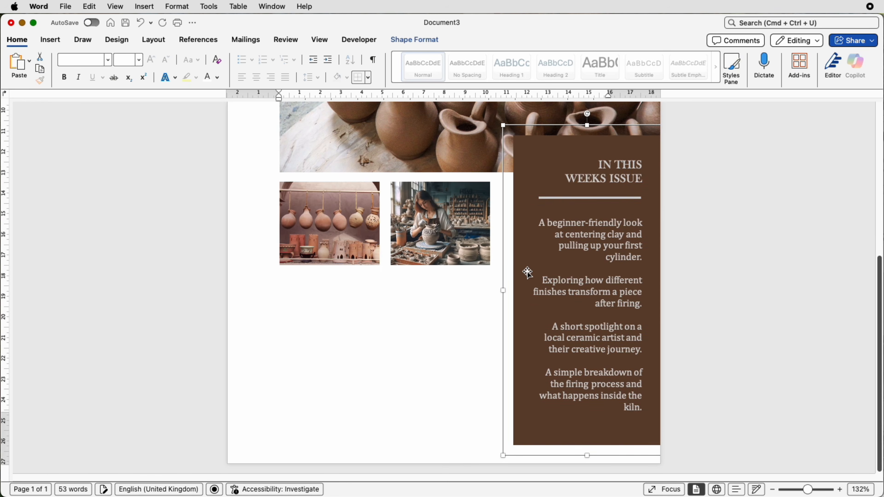
click(355, 318)
Step: Place a copy of the Spring Time title text box below the hanging-pots picture
scroll(366, 264, up, 5)
scroll(366, 221, down, 3)
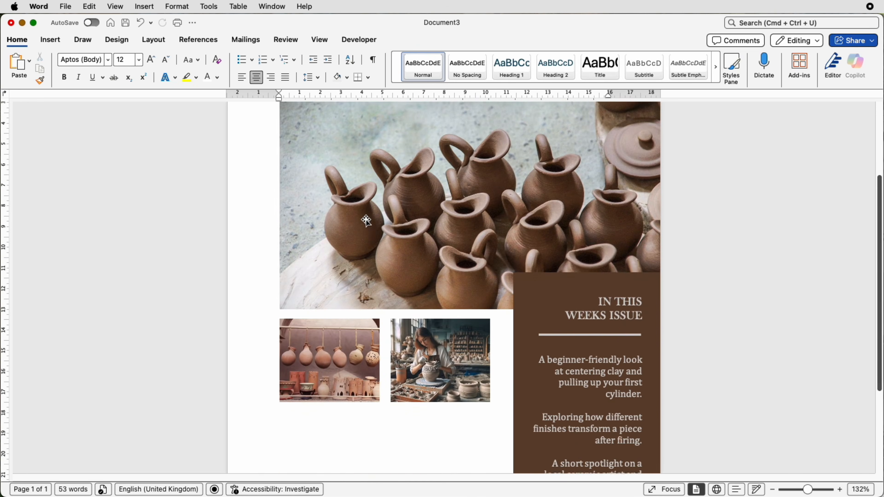
scroll(364, 216, up, 5)
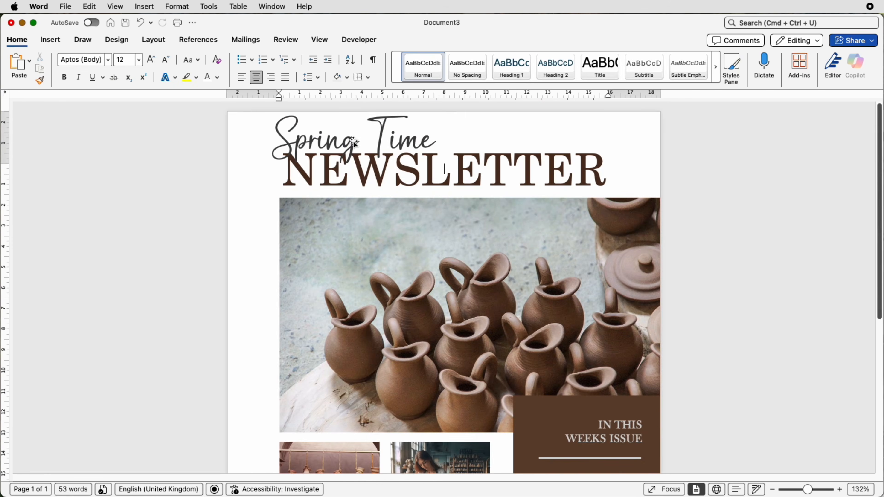
drag(355, 142, 345, 435)
scroll(347, 436, down, 5)
scroll(347, 435, down, 1)
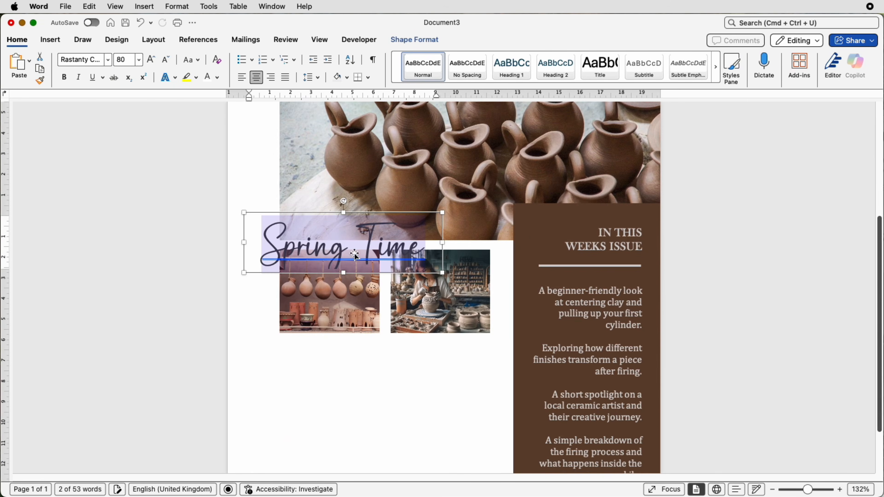
drag(266, 272, 307, 407)
scroll(431, 452, down, 3)
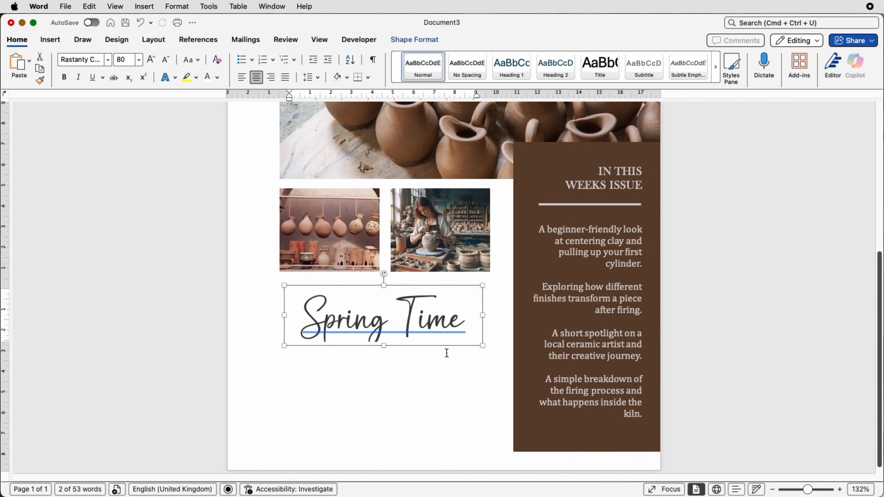
Step: Resize the copied Spring Time text box to about 7.9 cm high and 4.7 cm wide, starting at the picture's left edge
drag(483, 348, 374, 449)
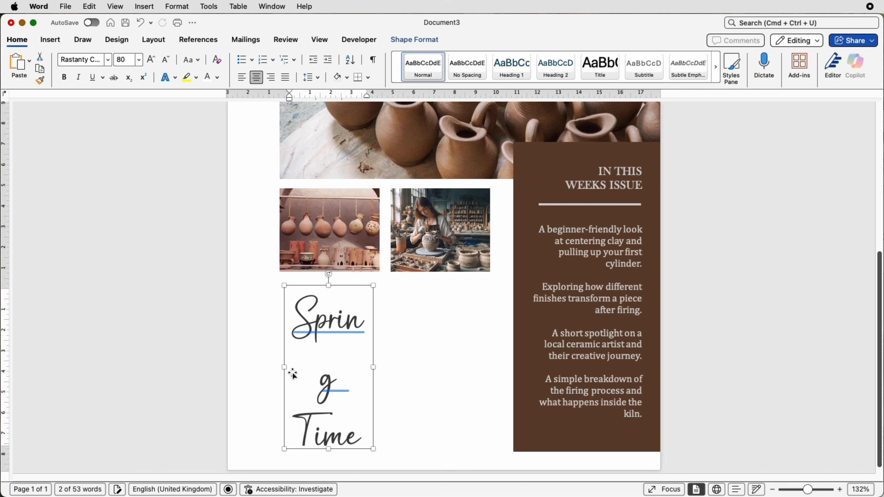
drag(284, 367, 281, 367)
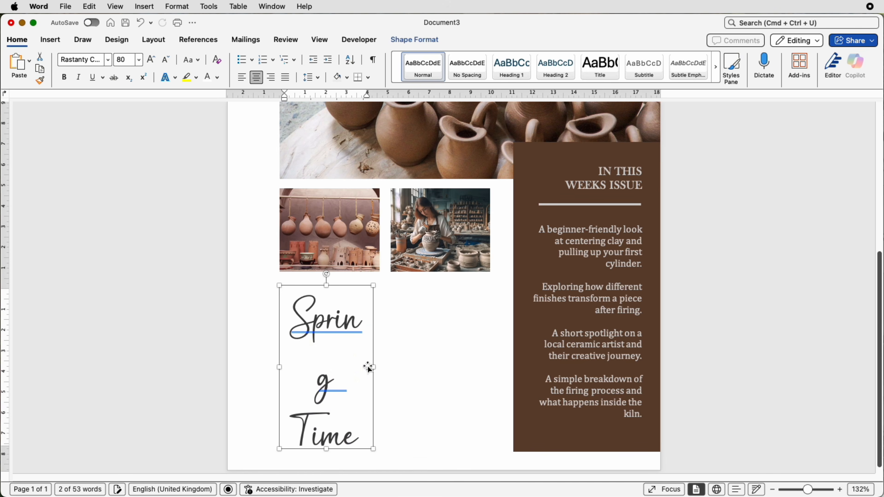
drag(373, 367, 377, 368)
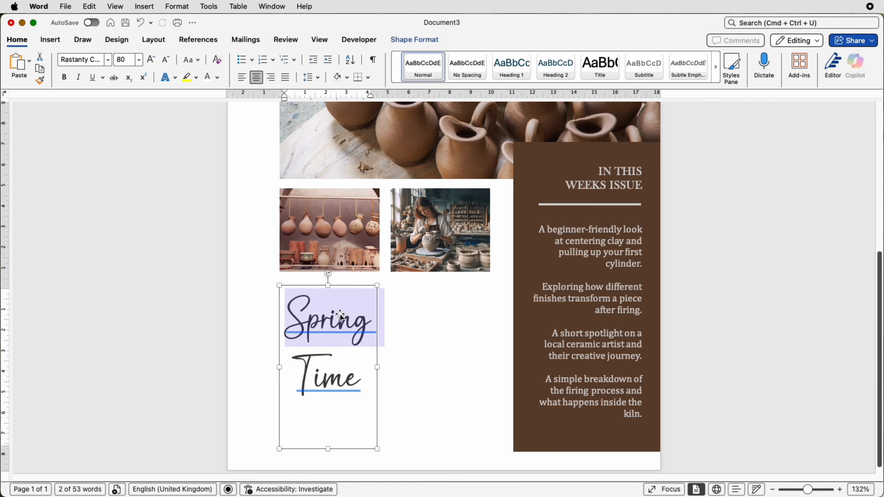
Step: Check the hanging-pots picture's width and set the copied Spring Time text box's width to 4.85 cm
click(340, 236)
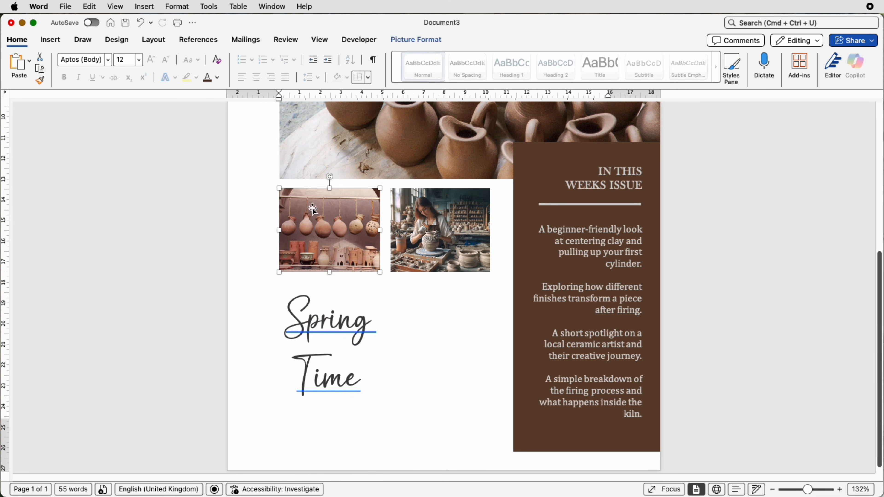
click(418, 41)
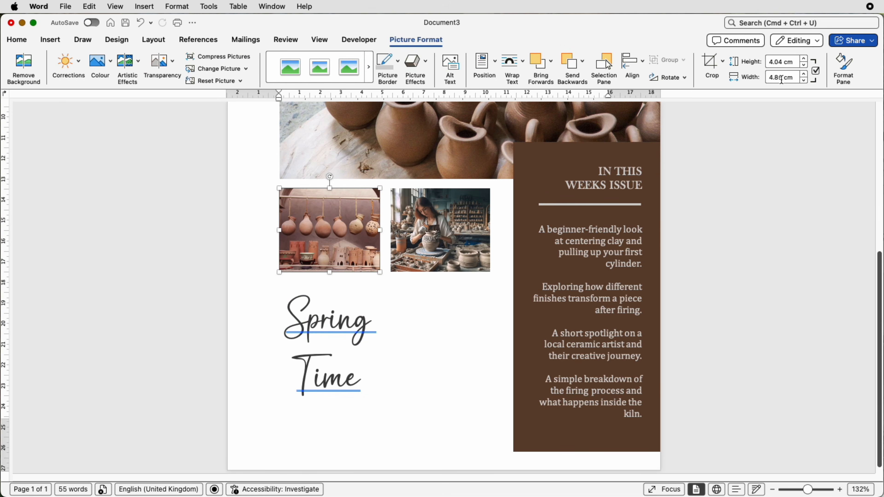
click(330, 332)
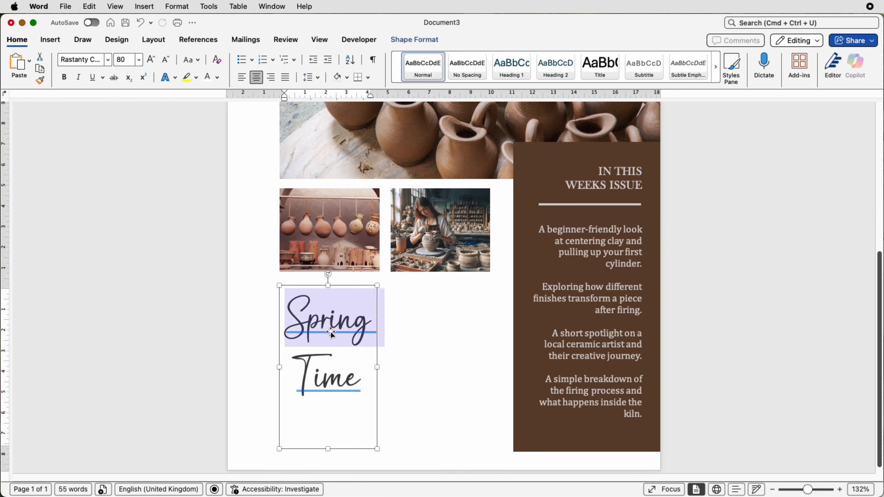
click(431, 44)
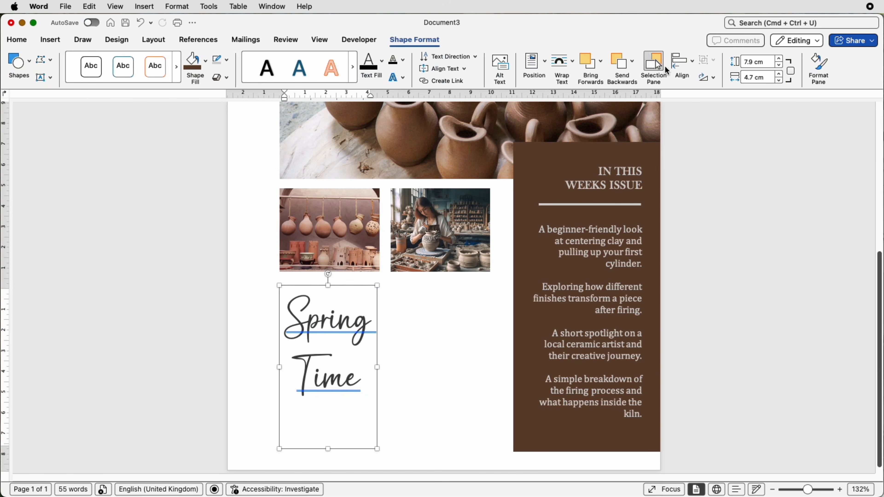
click(754, 76)
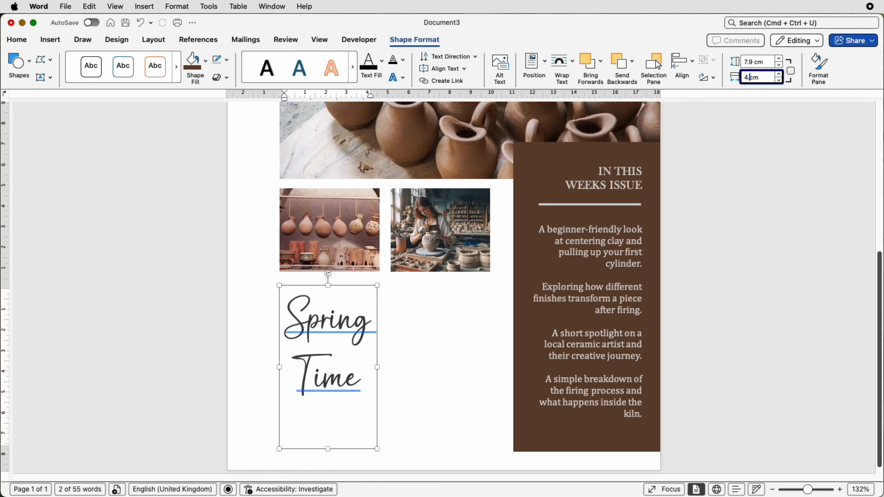
text(4.85)
key(Return)
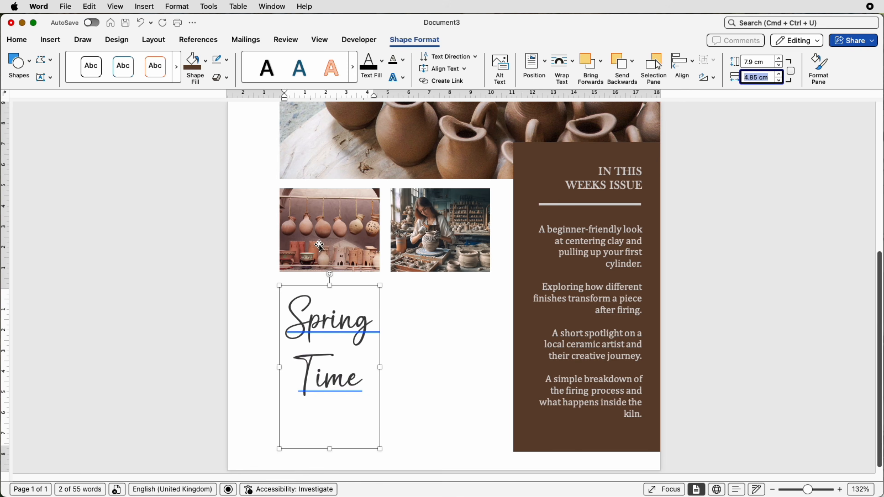
Step: Align the copied text box and the hanging-pots picture to the left of each other
shift+click(318, 251)
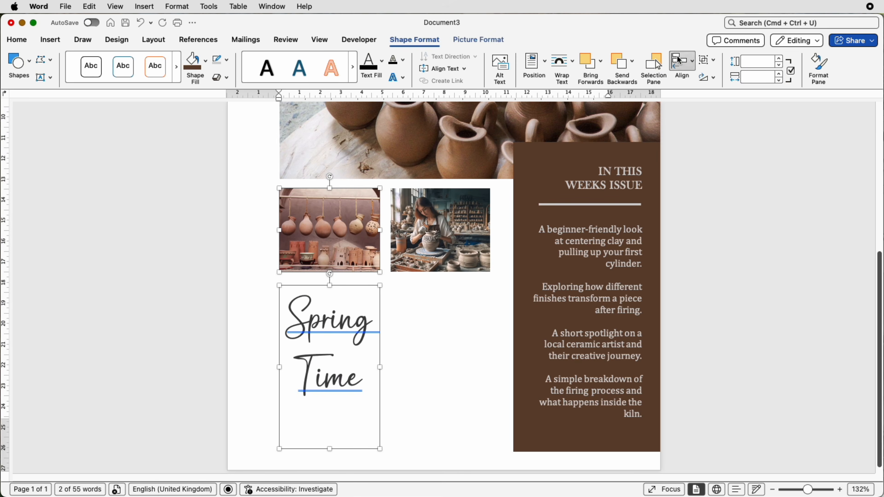
click(691, 62)
click(689, 93)
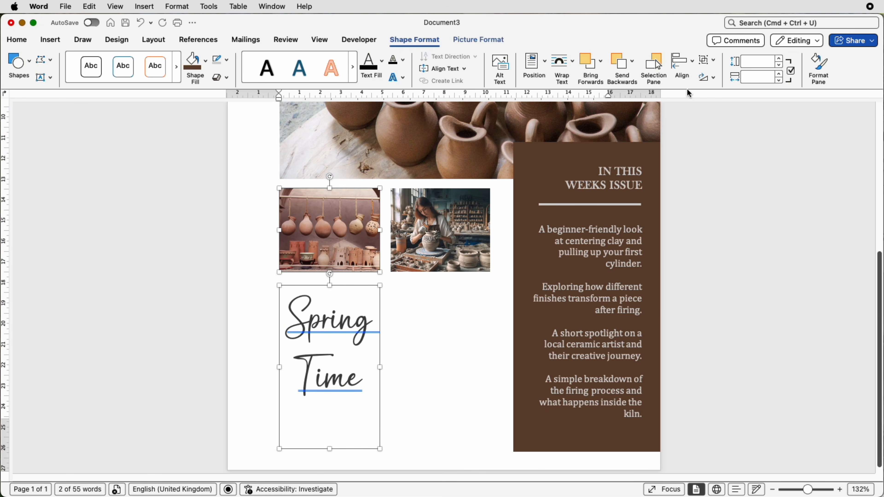
Step: Replace the copied Spring Time text with the pasted "TERRACOTTA POTS: TIMELESS CLAY, NATURAL CHARM" article and check its heading's font settings
double_click(329, 374)
right_click(358, 395)
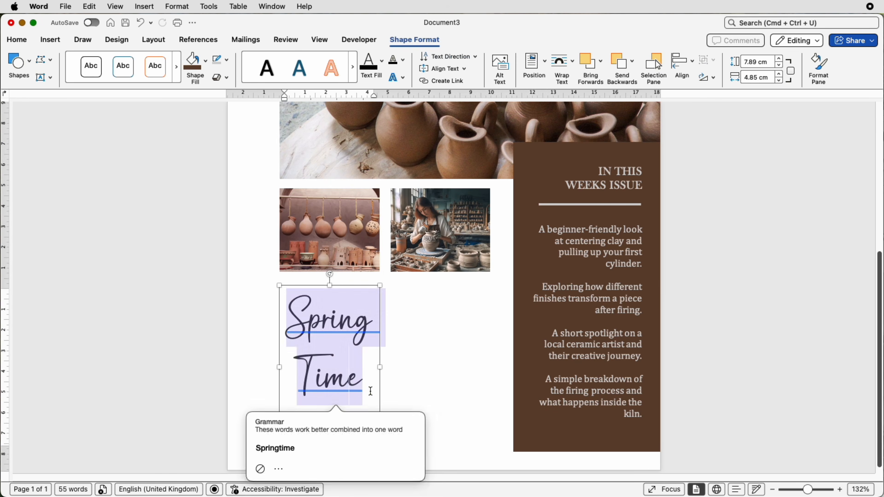
click(357, 390)
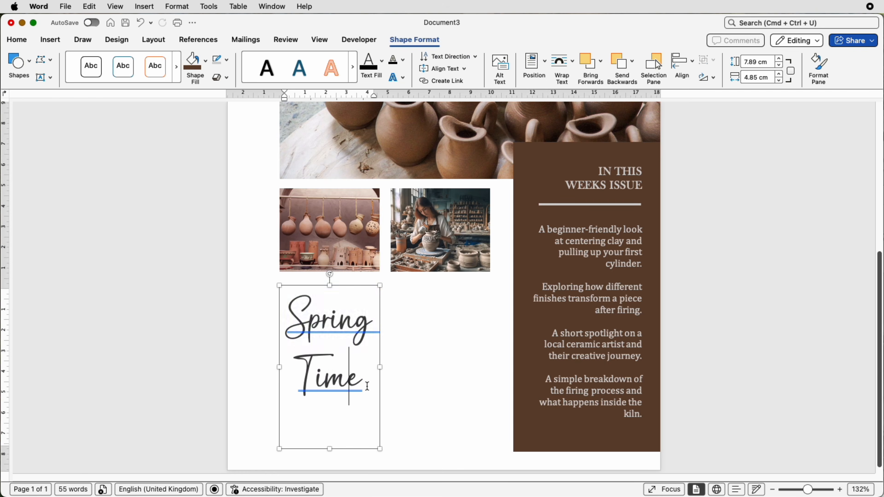
drag(363, 384, 302, 316)
key(cmd+v)
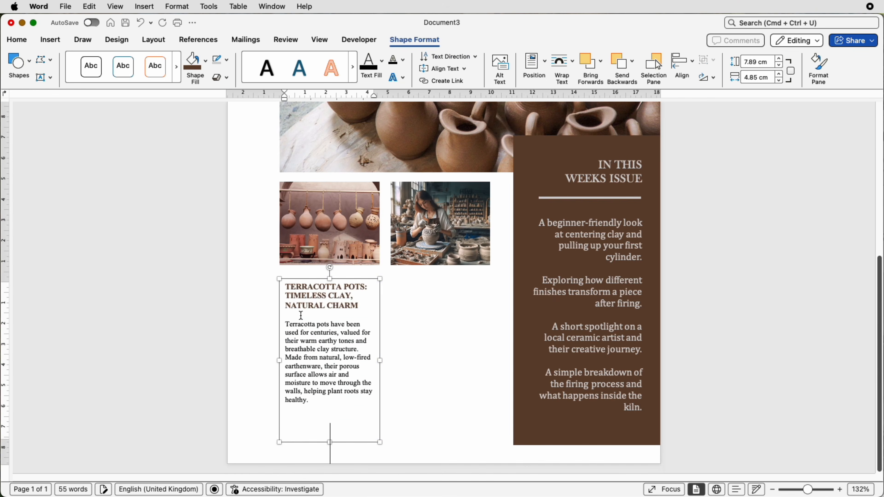
click(308, 306)
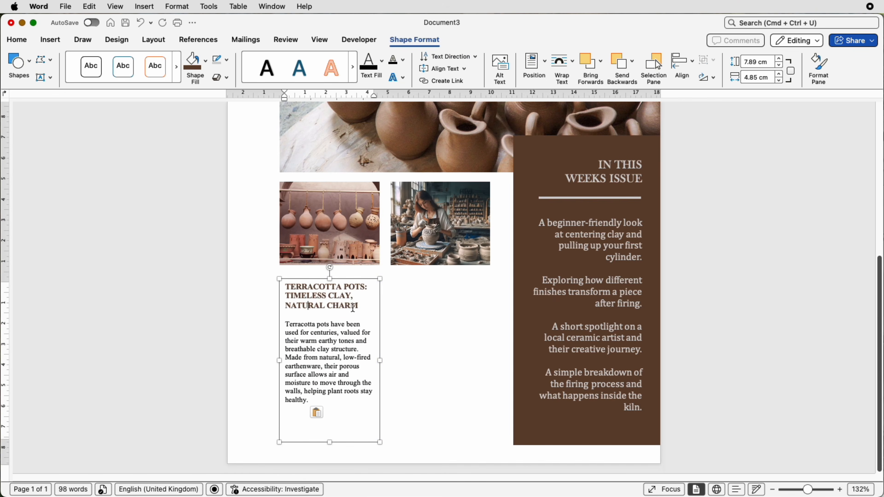
click(18, 40)
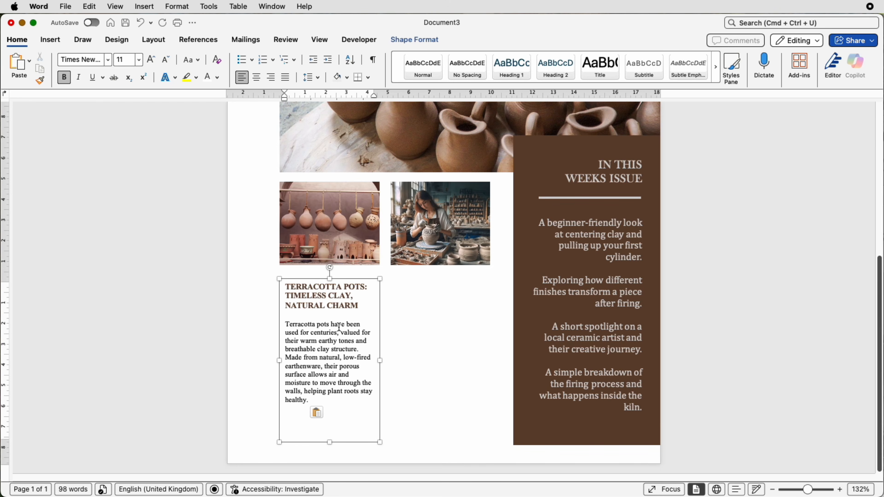
Step: Duplicate the terracotta pots text box and position the copy below the potter picture, level with the original
click(326, 338)
drag(379, 338, 486, 350)
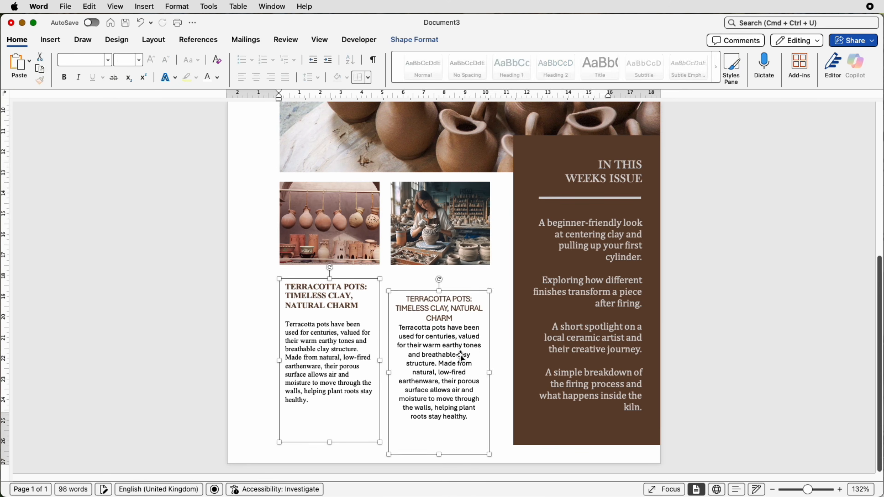
click(503, 353)
click(452, 356)
scroll(437, 385, down, 6)
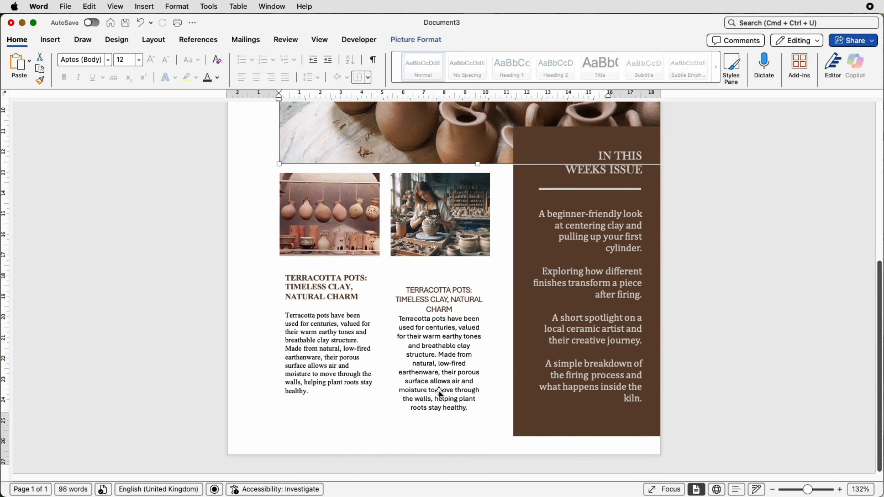
drag(439, 376, 441, 362)
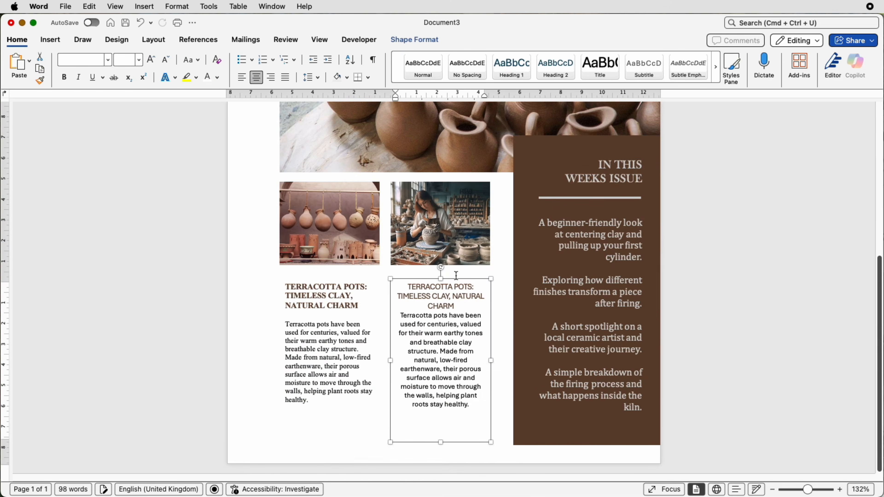
Step: Align the duplicated text box and the potter picture horizontally to centre, then place the cursor in the duplicate's text
shift+click(454, 245)
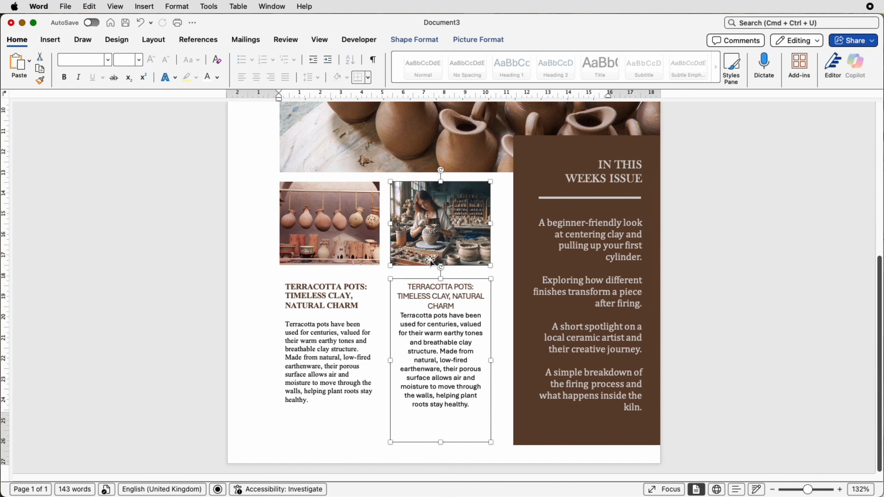
click(421, 39)
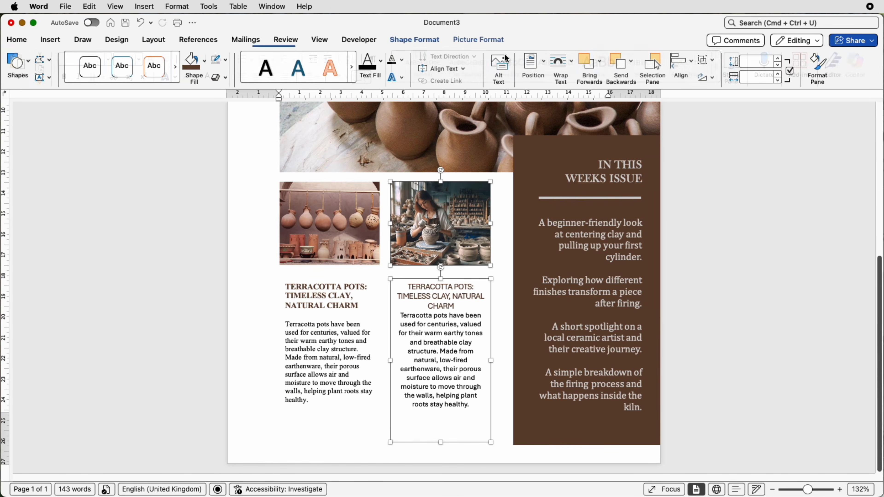
click(692, 67)
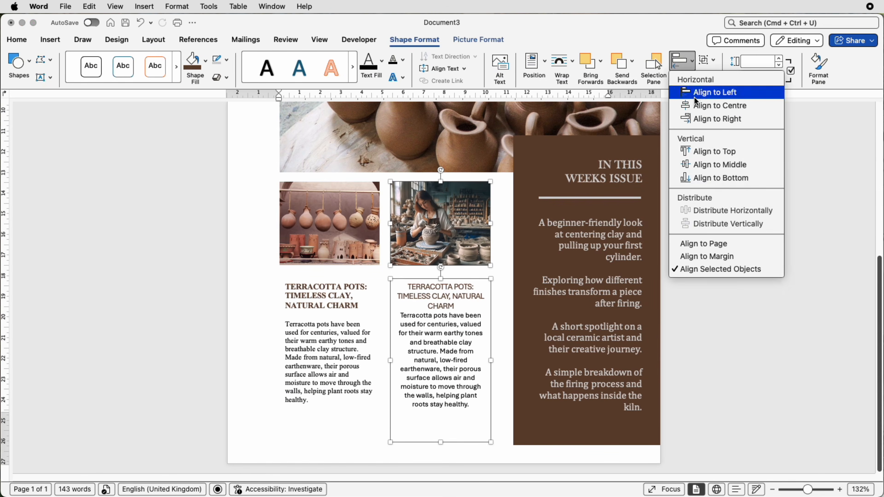
click(695, 113)
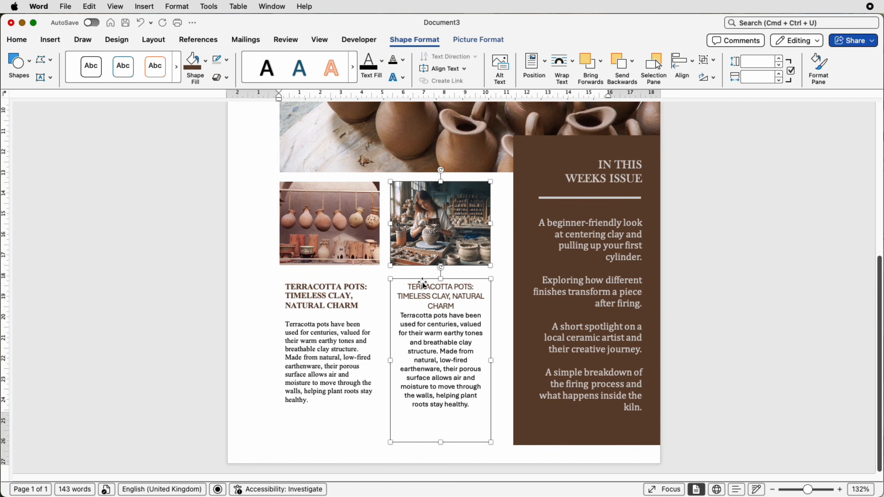
click(447, 352)
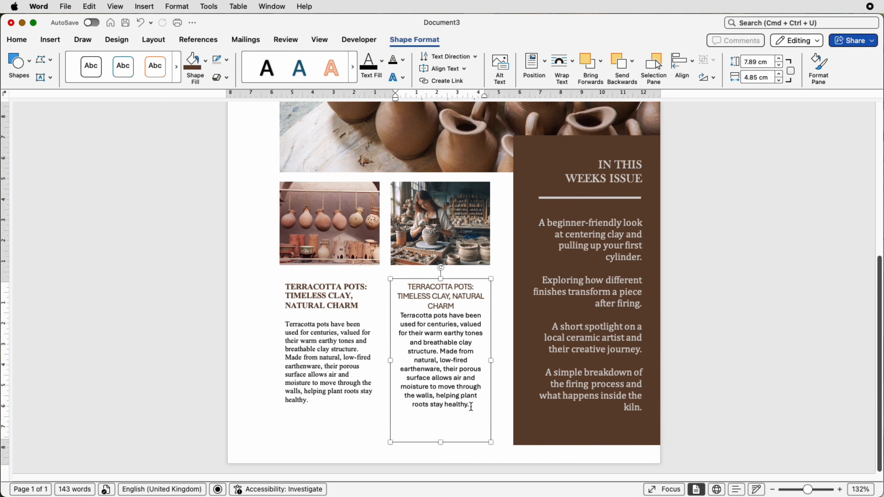
Step: Replace the text in the box below the potter picture with the pasted "GROWING A POTTERY BUSINESS: STUDIO TO SUCCESS" article
drag(471, 407, 411, 289)
key(super+v)
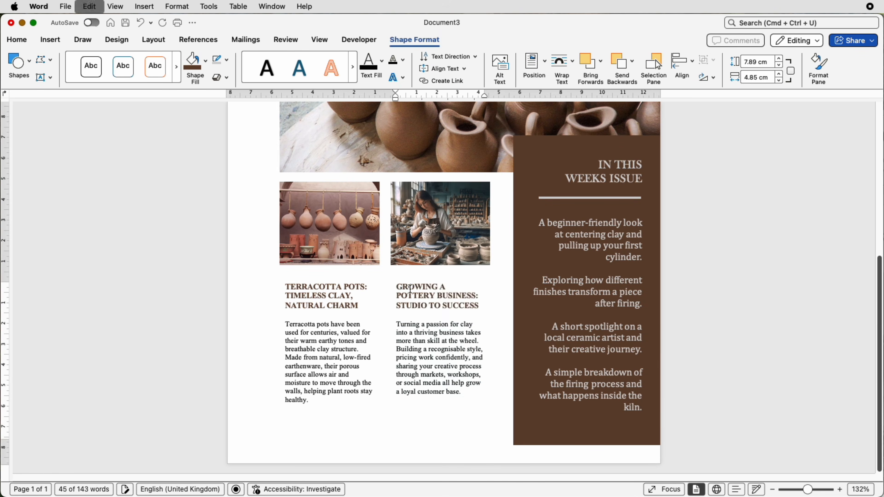
Step: Group both article text boxes, the three pictures and the brown sidebar, and shift the group down the page
drag(808, 490, 797, 490)
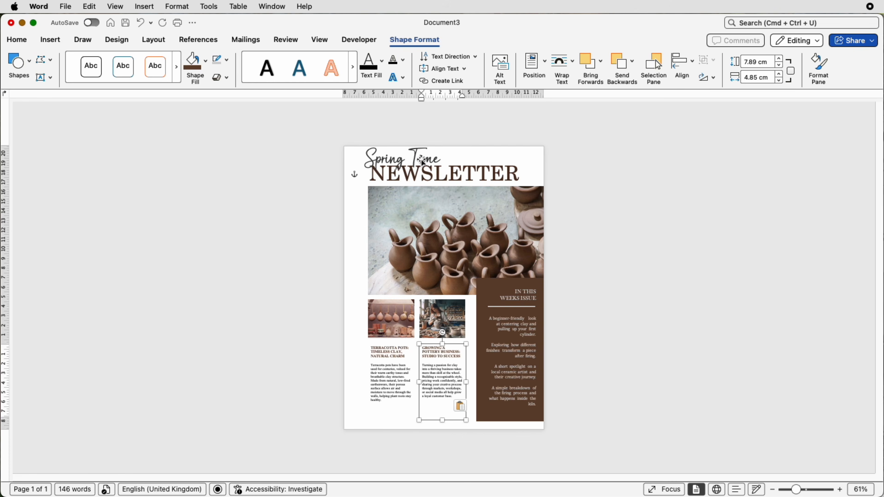
shift+click(398, 388)
shift+click(395, 323)
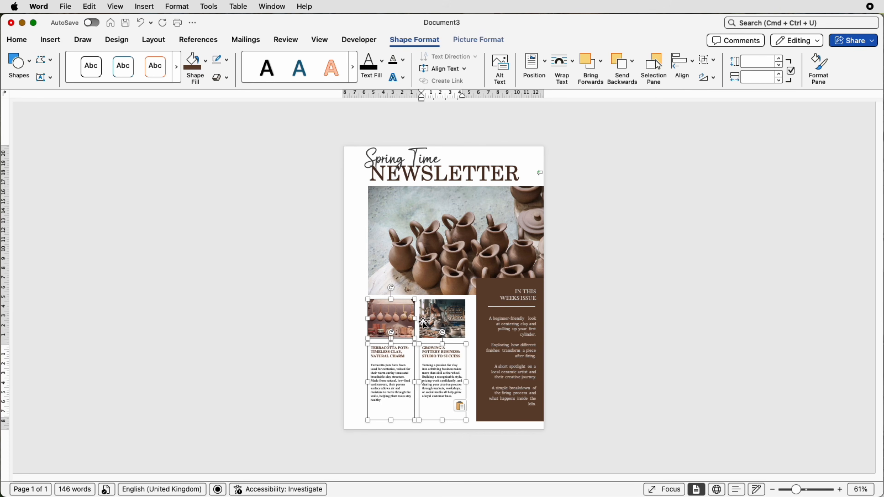
shift+click(432, 320)
shift+click(479, 318)
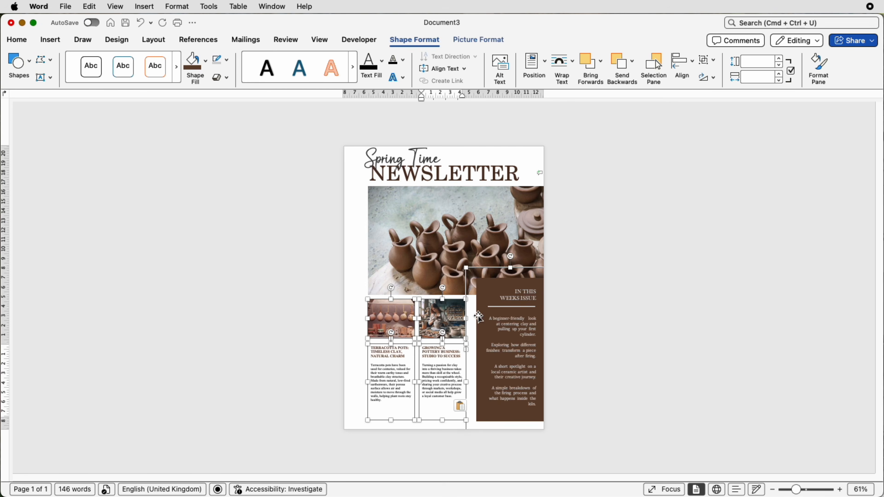
shift+click(451, 231)
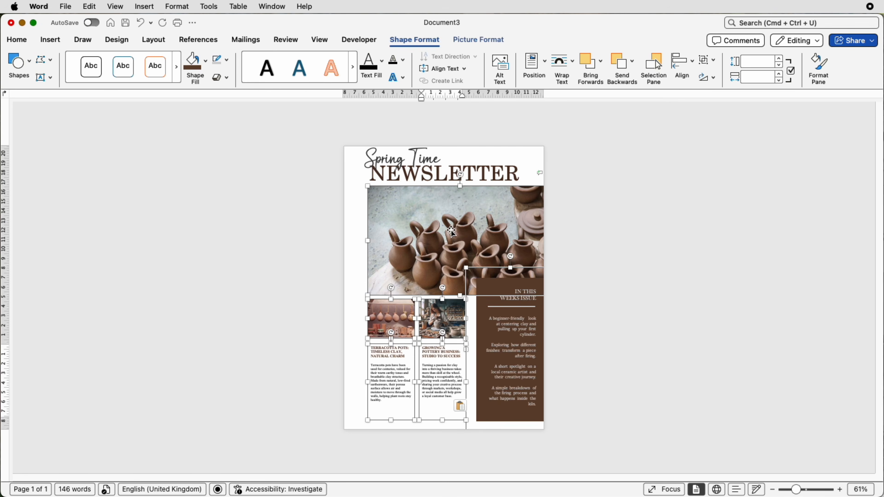
click(709, 62)
click(713, 74)
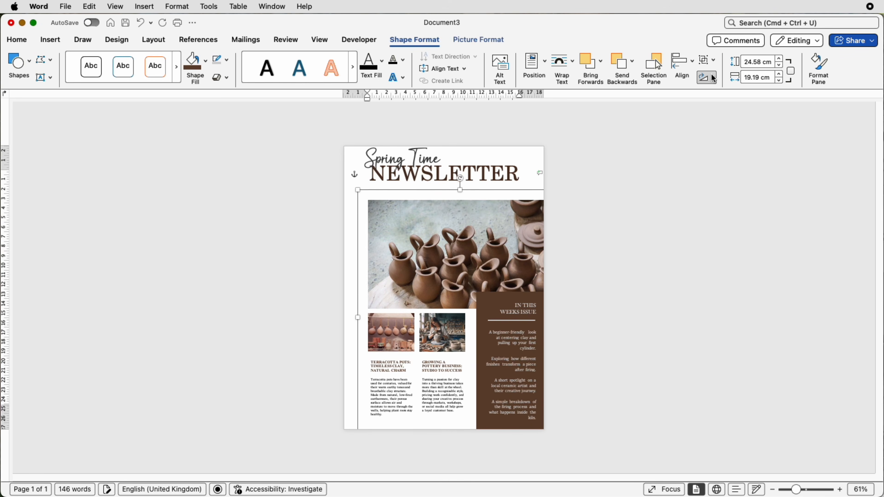
Step: Move the NEWSLETTER and Spring Time titles down closer to the main picture, and ungroup the pictures, articles and sidebar
click(476, 171)
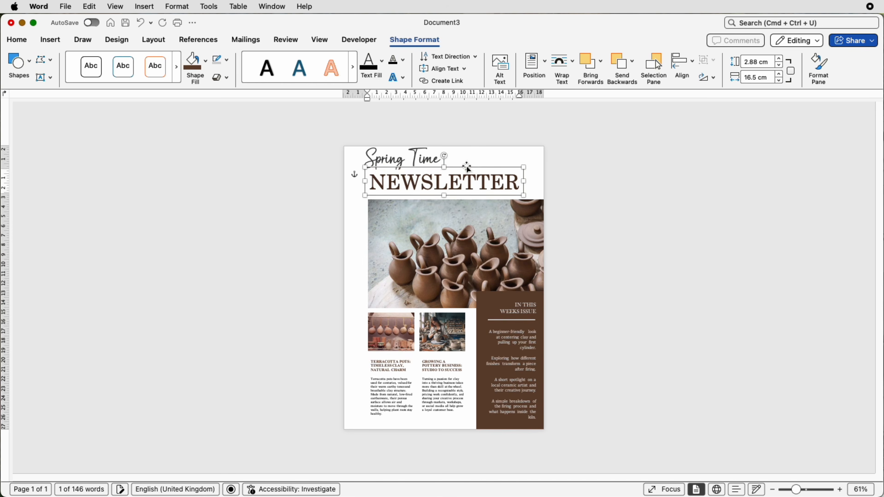
click(469, 336)
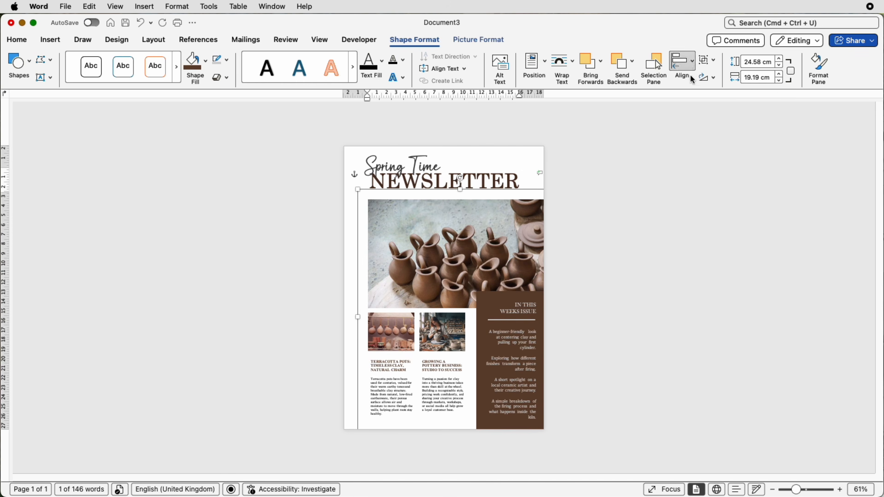
click(707, 60)
click(714, 96)
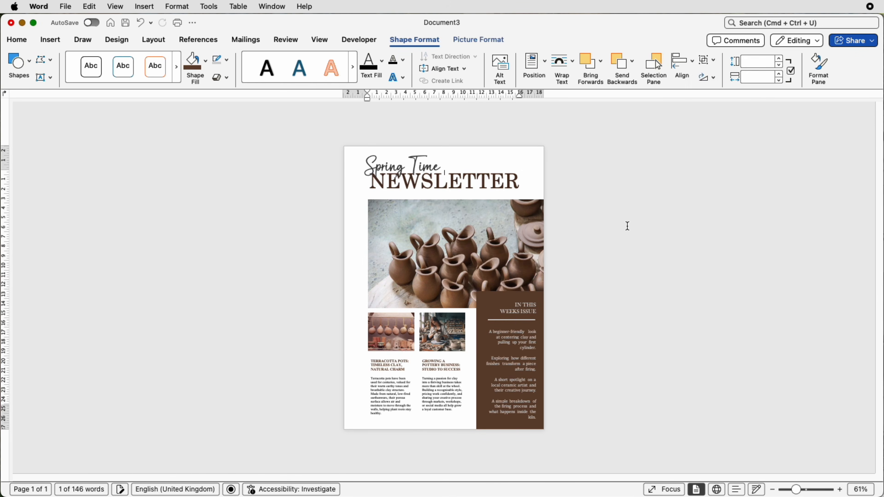
Step: Nudge the brown "IN THIS WEEKS ISSUE" sidebar up, away from the page's lower edge
click(509, 376)
key(Up)
key(Up)
key(Up)
key(Up)
key(Up)
key(Up)
key(Up)
key(Up)
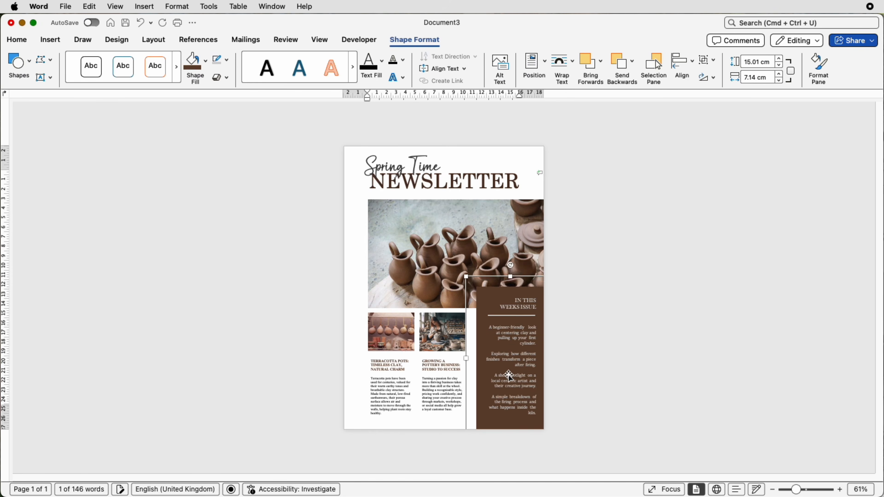
Step: Duplicate the Spring Time text box over the end of NEWSLETTER and replace its text with the pasted "27 March 2026 – Issue 123"
click(420, 168)
drag(420, 168, 517, 197)
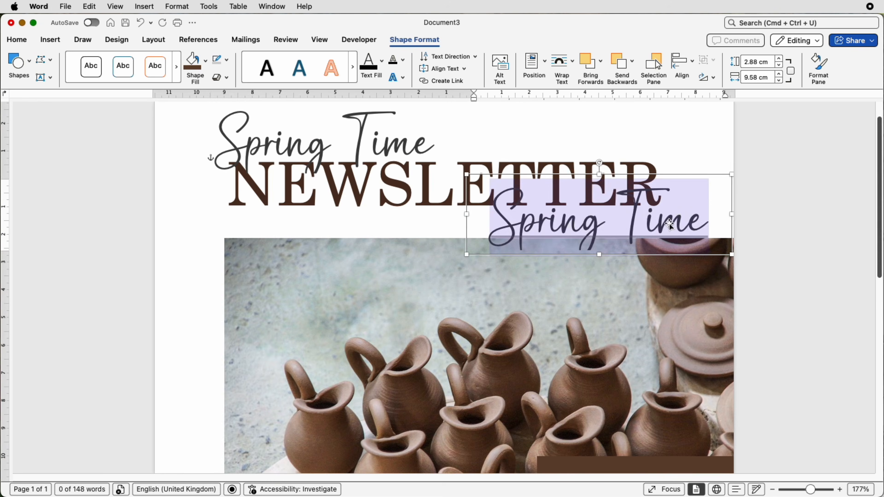
text(27 March 2026 – Issue 123)
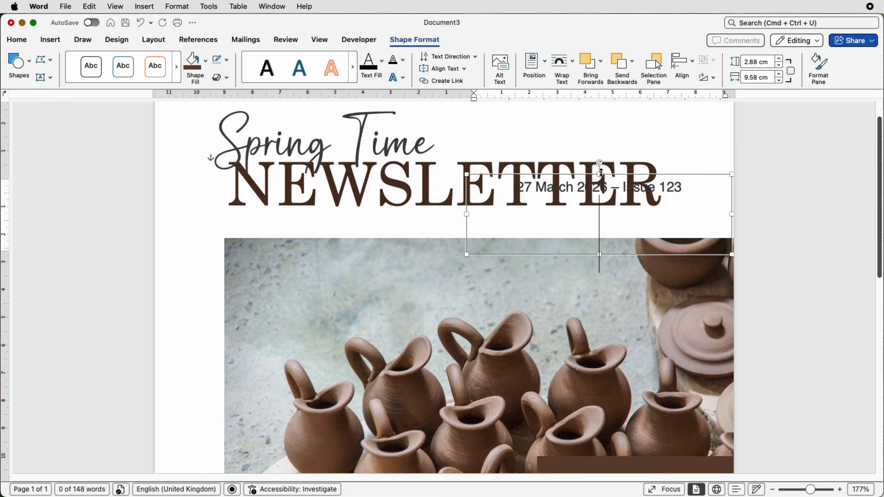
Step: Shrink the date and issue text box to fit its single line and place it between the end of NEWSLETTER and the main picture
drag(599, 174, 601, 209)
click(17, 39)
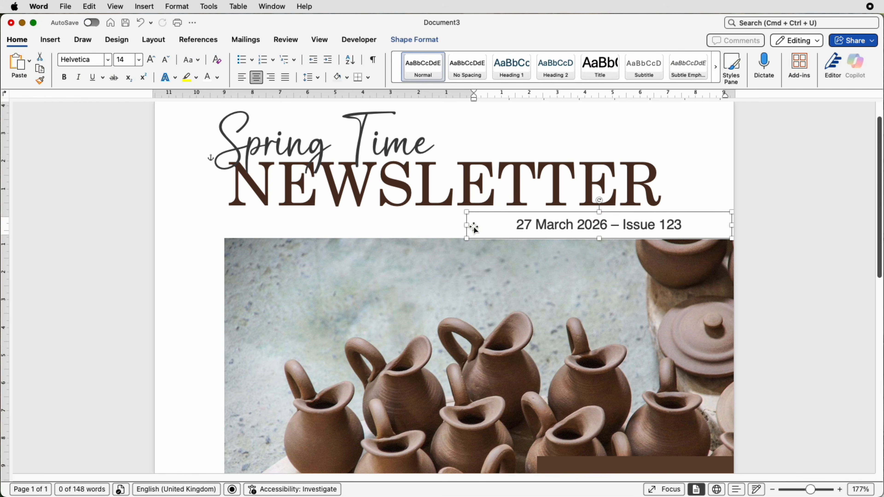
drag(474, 224, 564, 205)
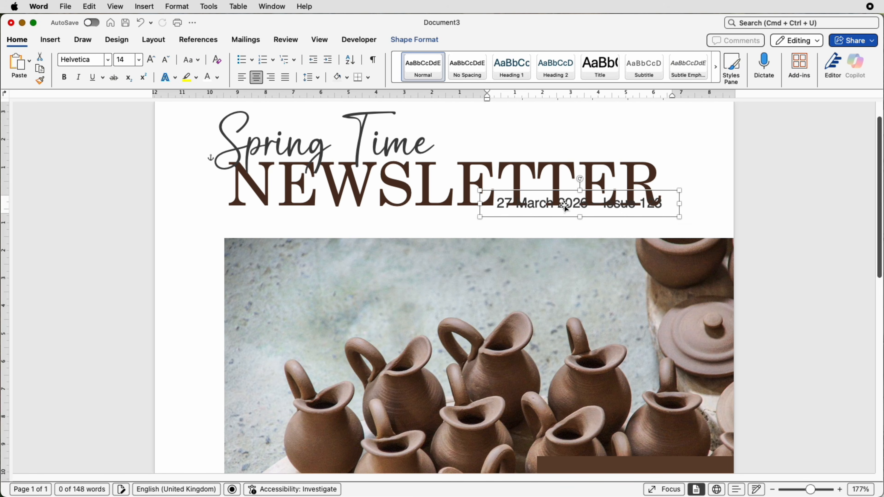
key(Down)
key(Down)
key(Down)
key(Down)
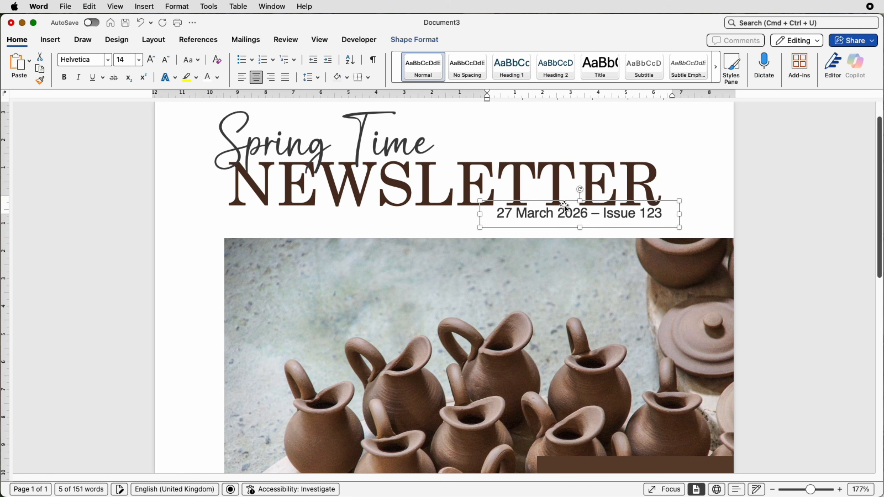
key(Down)
key(Down)
key(Down)
key(Down)
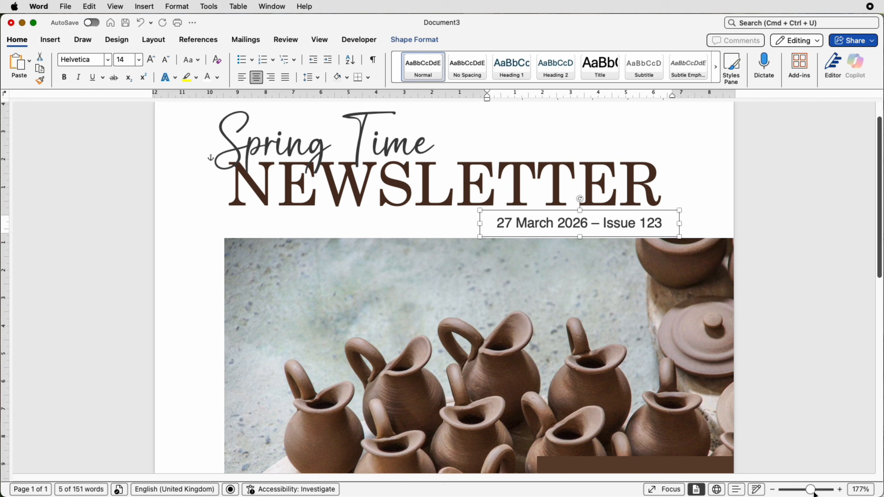
Step: Change the font of the date and issue line to Century Schoolbook
drag(814, 494, 800, 493)
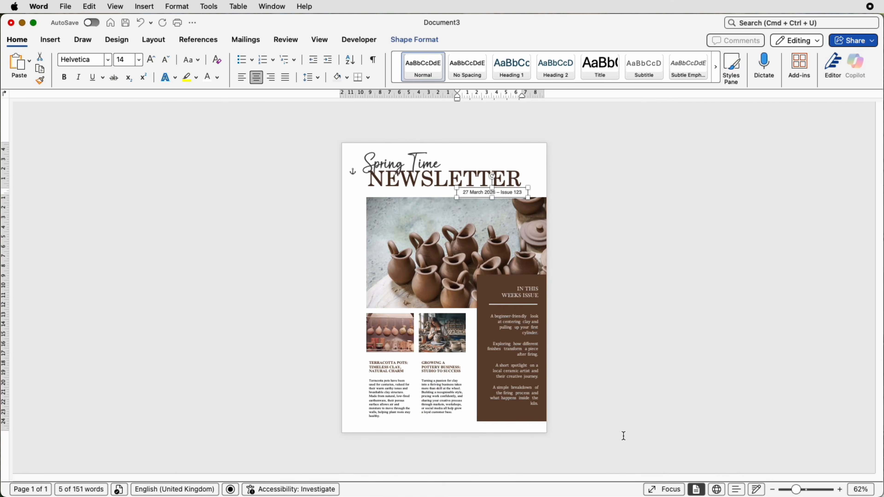
click(594, 416)
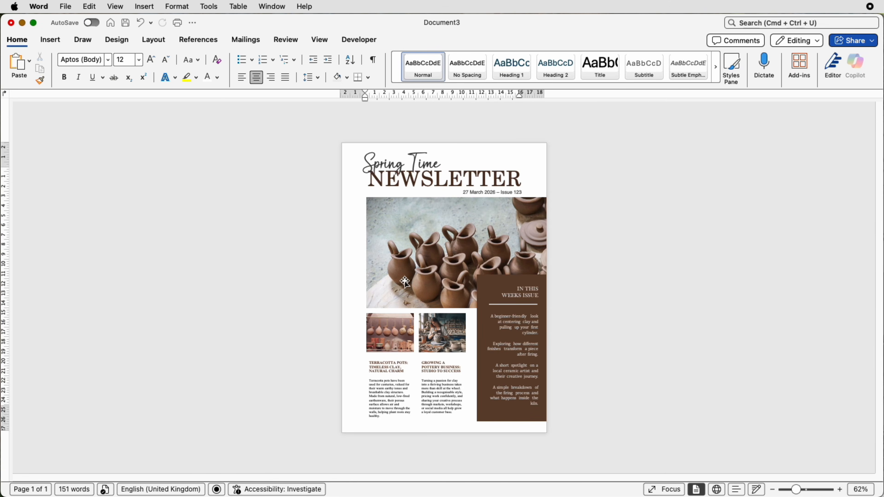
click(505, 195)
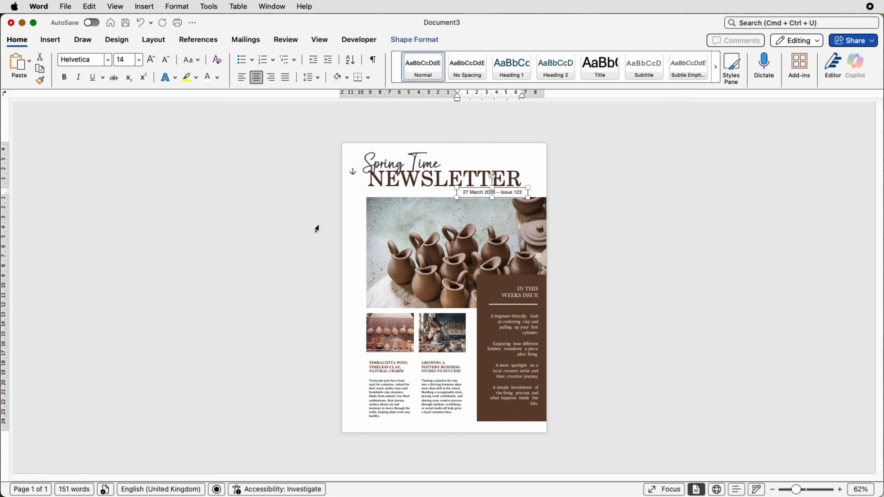
click(109, 59)
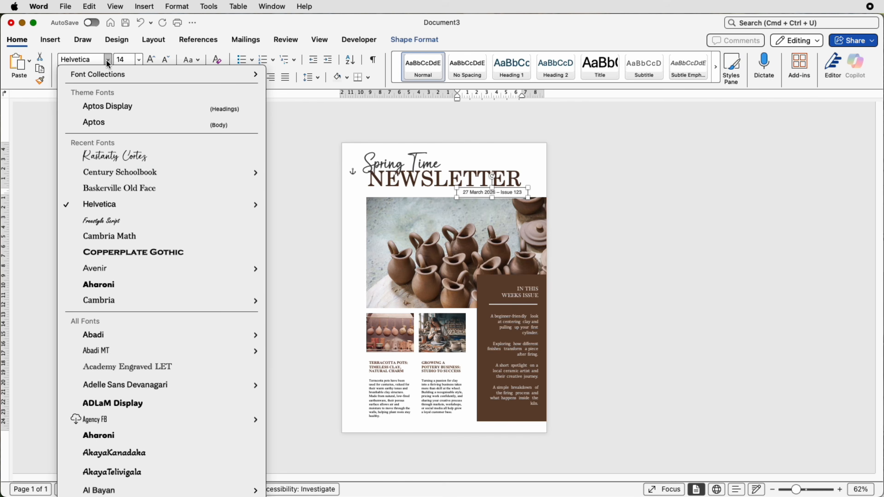
mouse_move(111, 202)
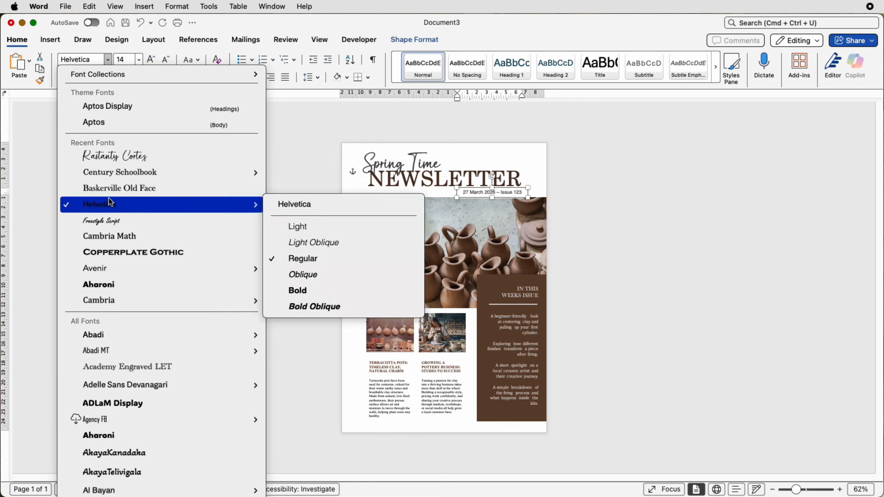
click(111, 174)
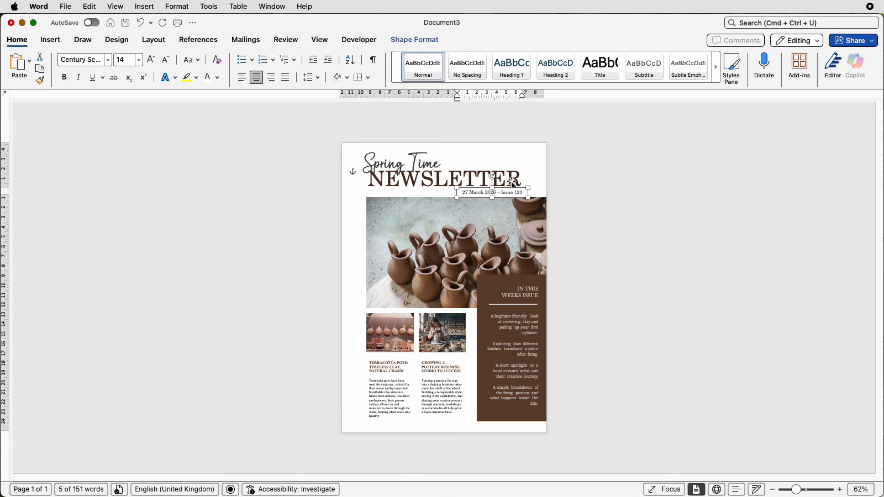
click(340, 247)
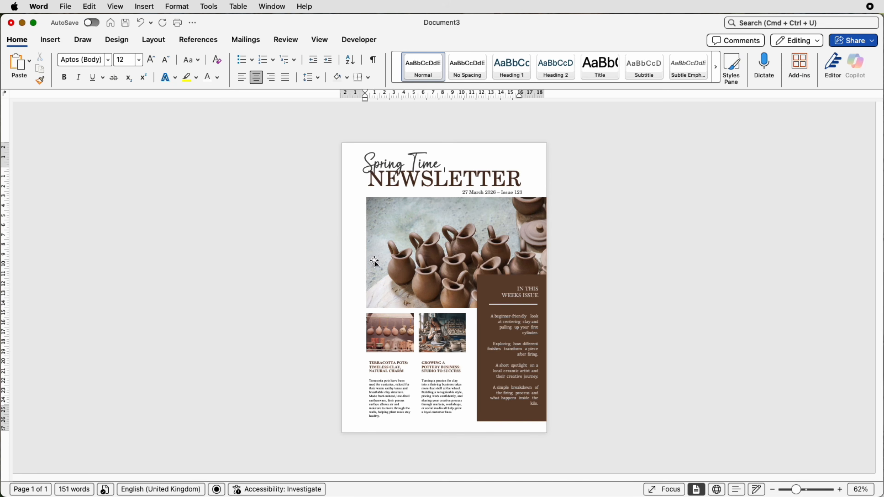
click(512, 330)
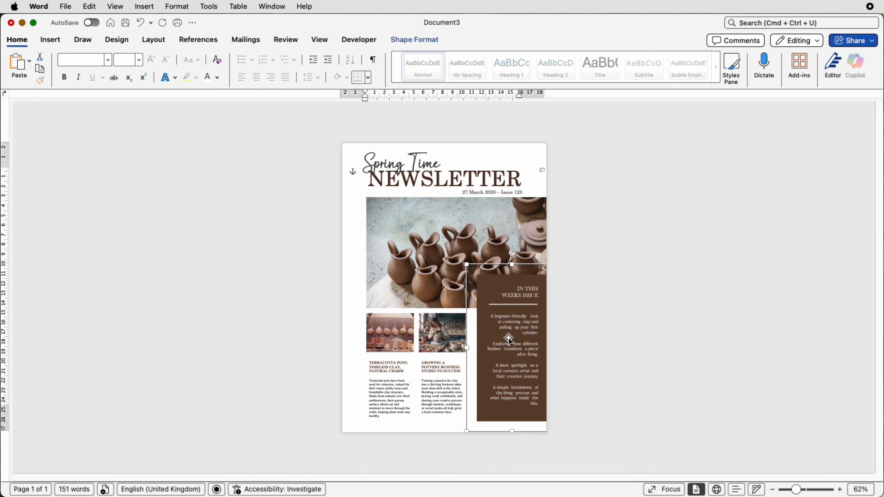
click(620, 317)
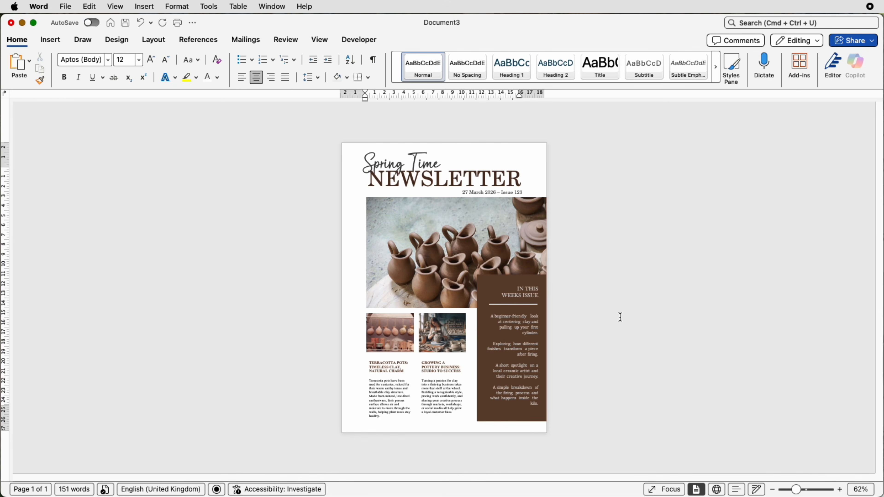